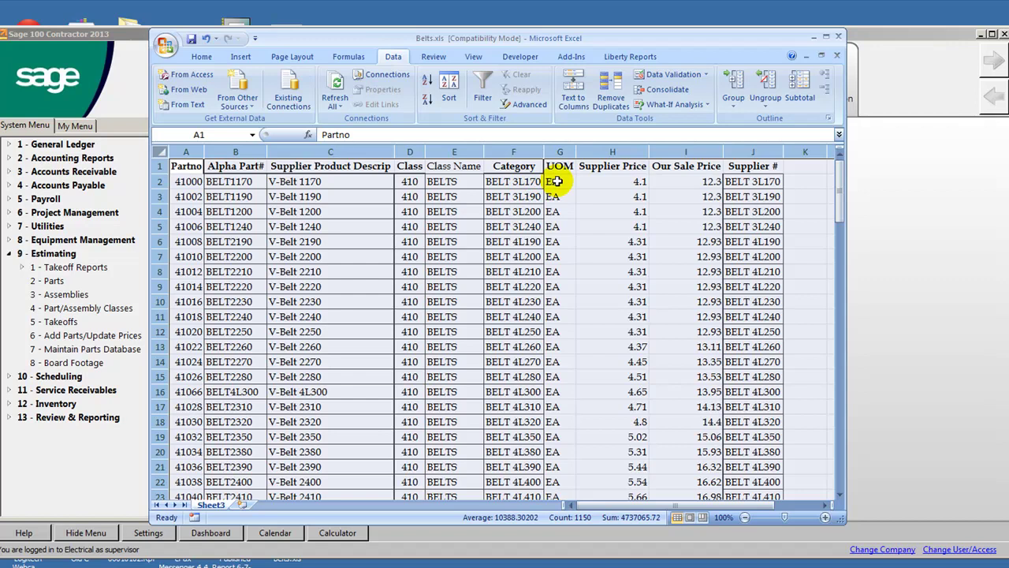
# Format the Supplier Price and Our Sale Price columns with the comma style, showing two decimals
pyautogui.click(610, 152)
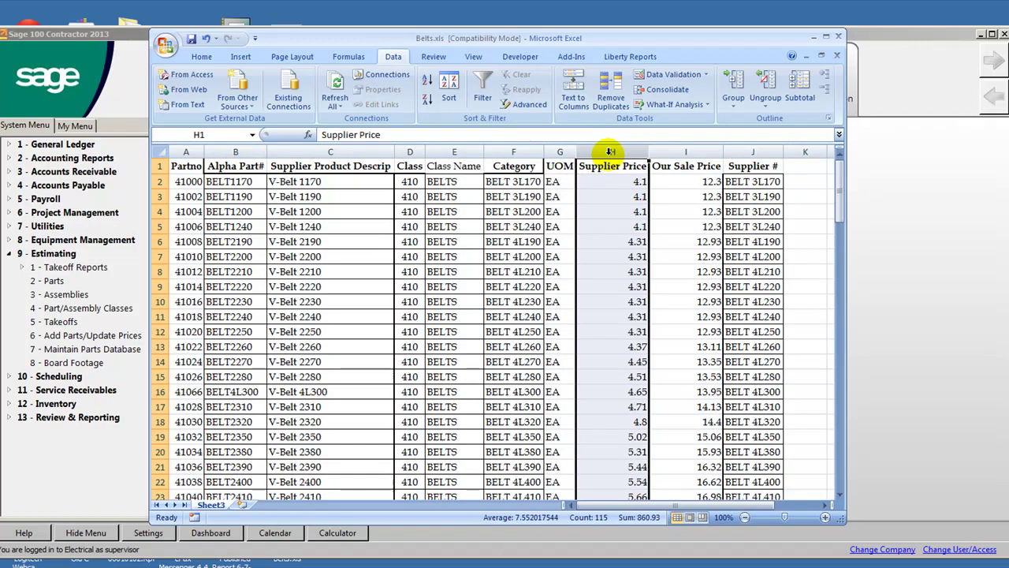
pyautogui.click(201, 56)
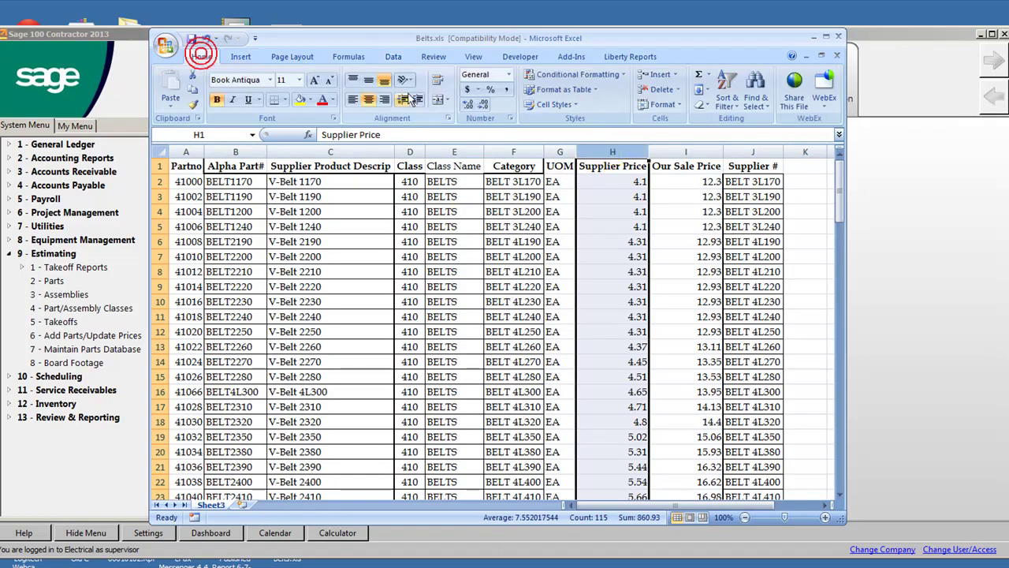
pyautogui.click(505, 90)
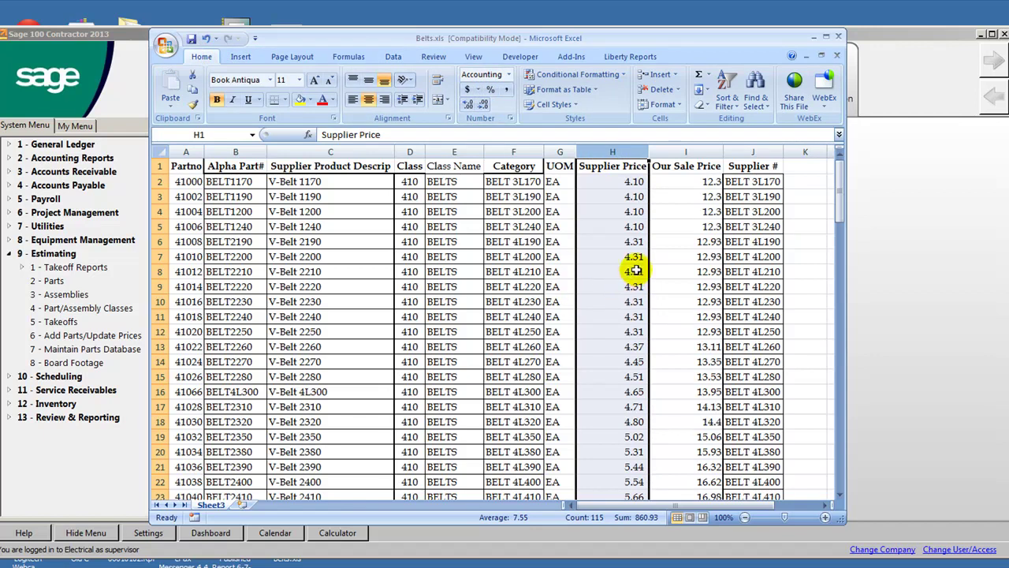
pyautogui.click(693, 152)
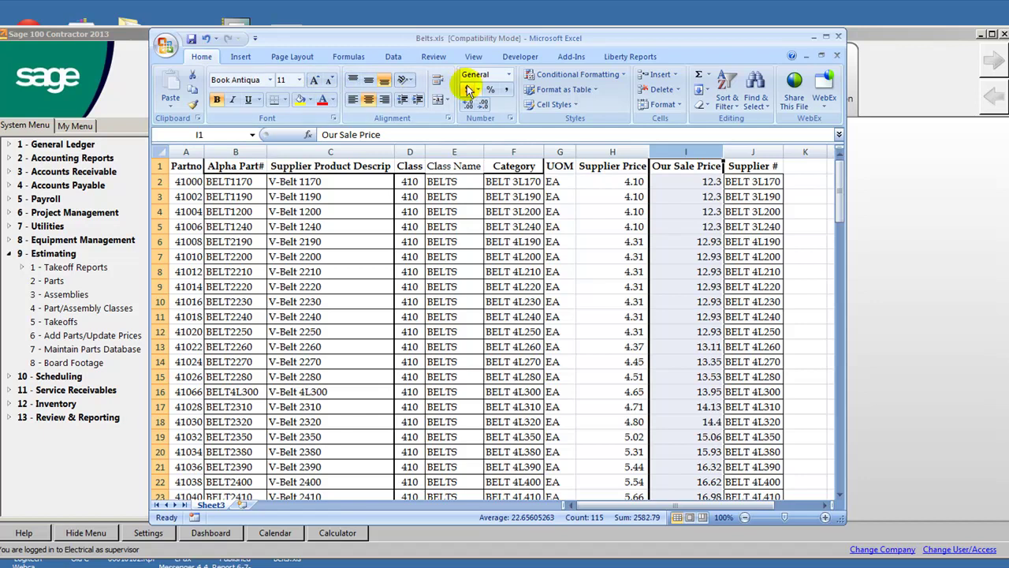
pyautogui.click(506, 89)
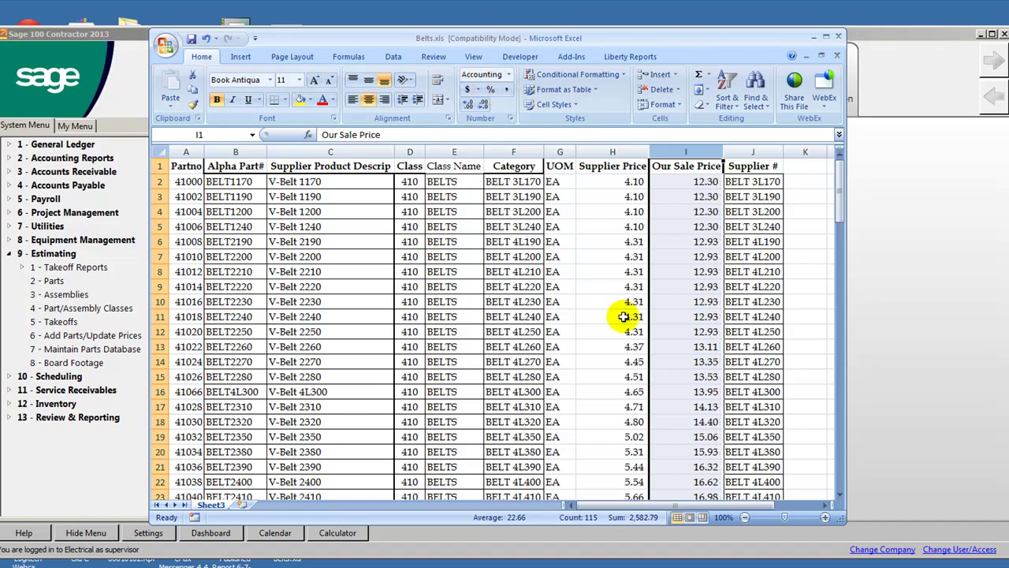
# Review the belt parts list down to its last row and return to the header row
pyautogui.click(841, 473)
pyautogui.click(841, 473)
pyautogui.click(841, 473)
pyautogui.click(841, 473)
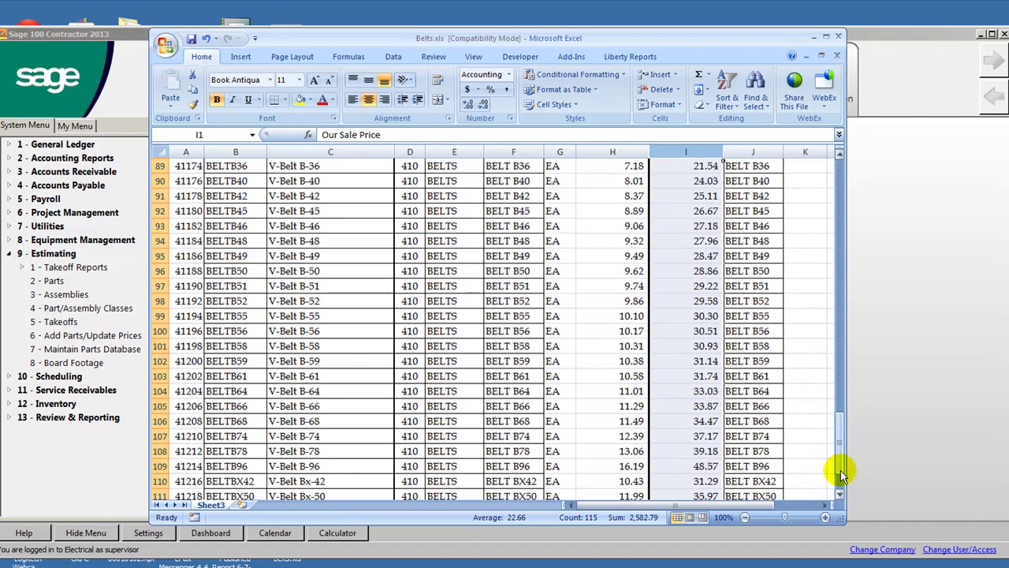
pyautogui.moveTo(840, 464); pyautogui.dragTo(839, 476)
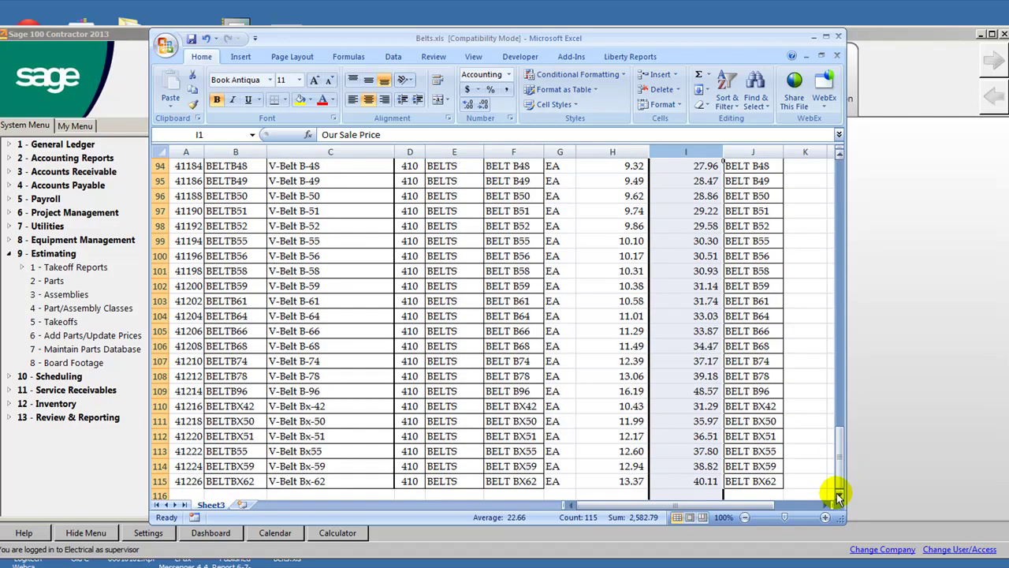
pyautogui.moveTo(840, 483); pyautogui.dragTo(854, 213)
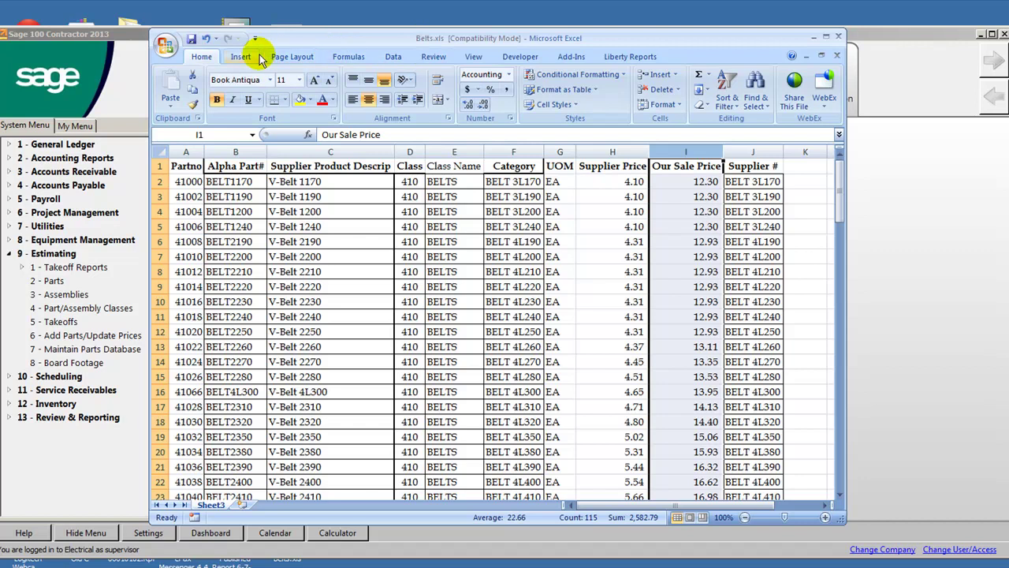
pyautogui.click(164, 46)
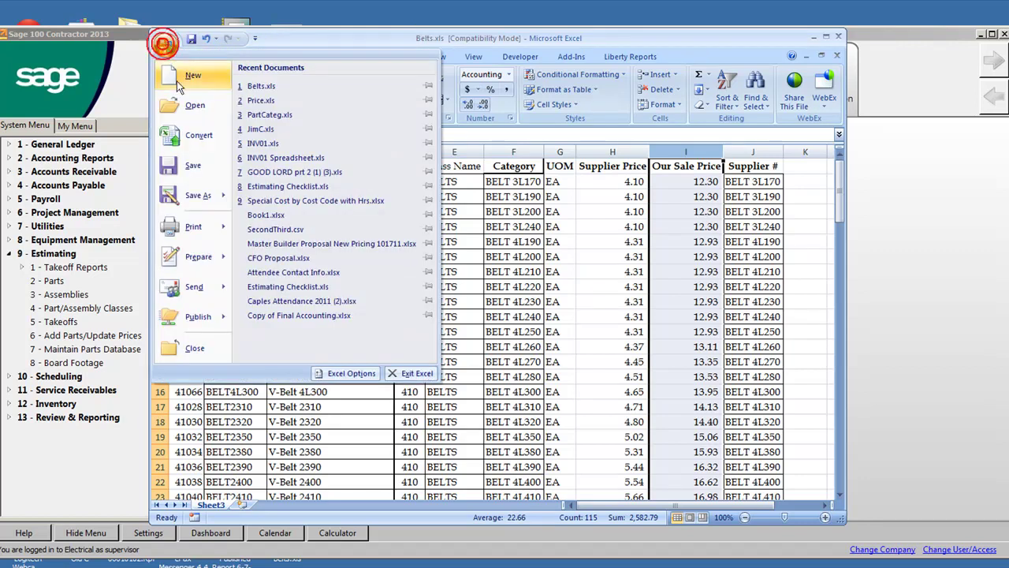
pyautogui.click(203, 192)
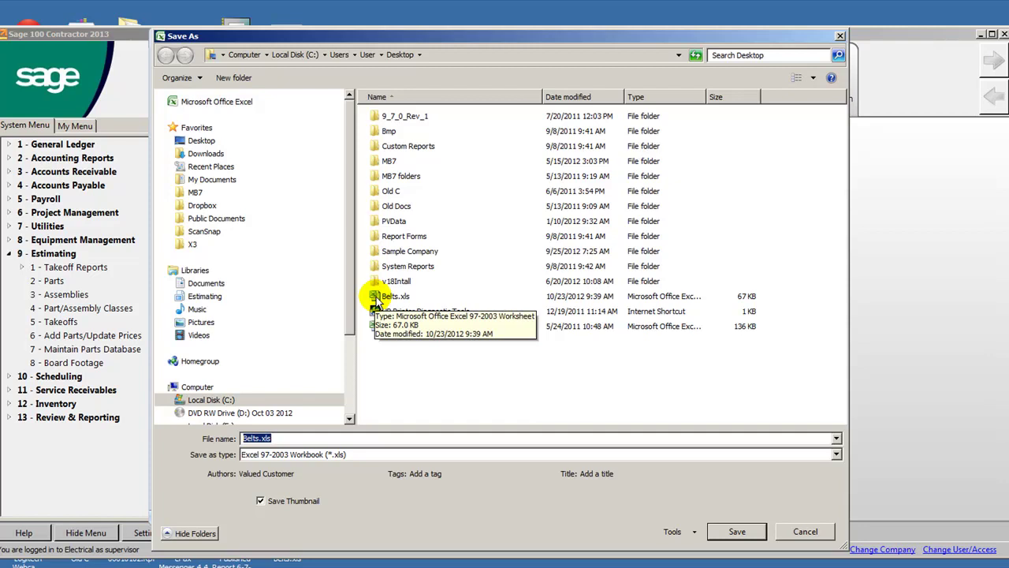
pyautogui.click(840, 35)
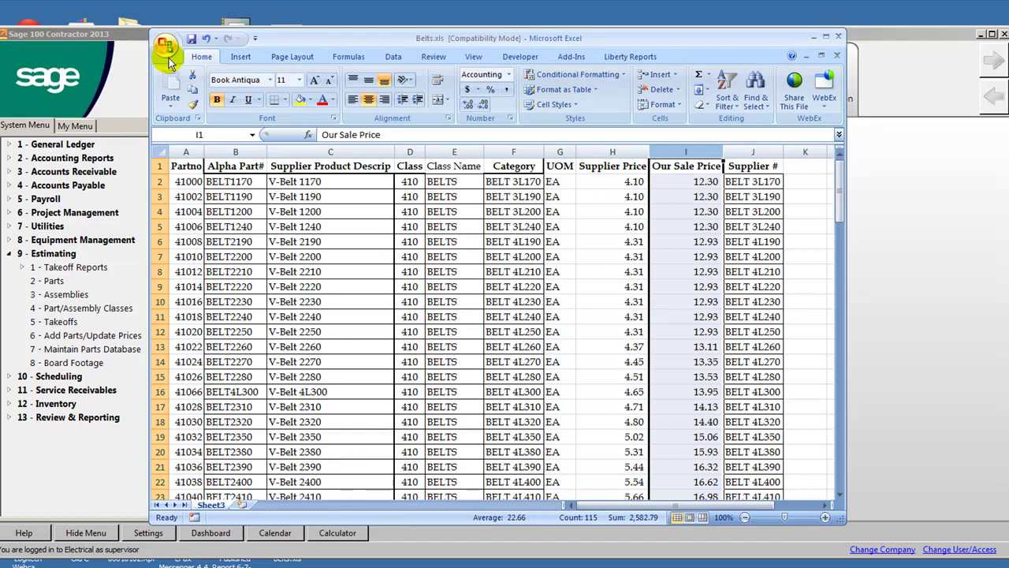
# Switch to Sage 100 Contractor, open Add Parts/Update Prices under Estimating and enable Add New Parts
pyautogui.click(822, 37)
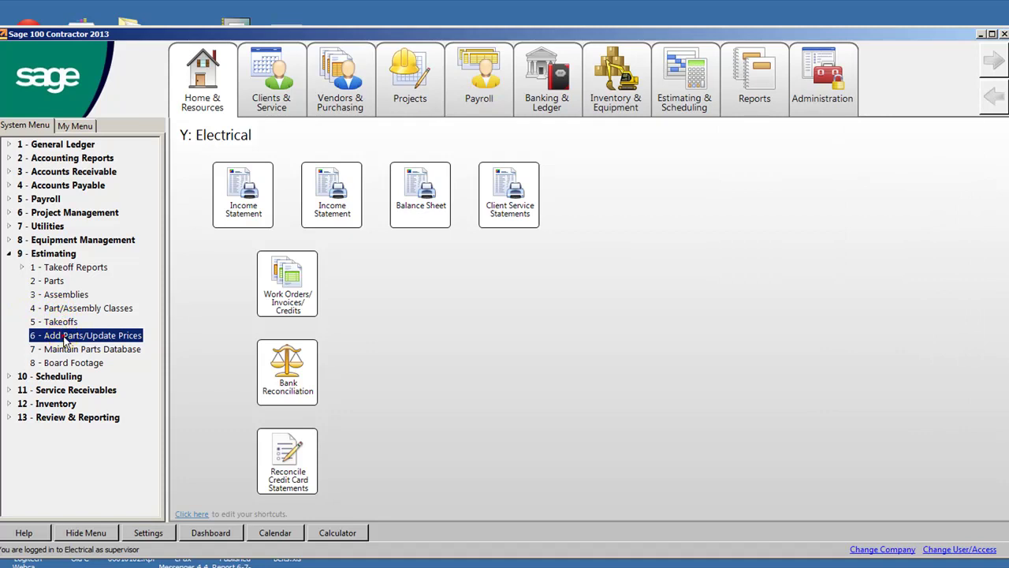
pyautogui.doubleClick(65, 339)
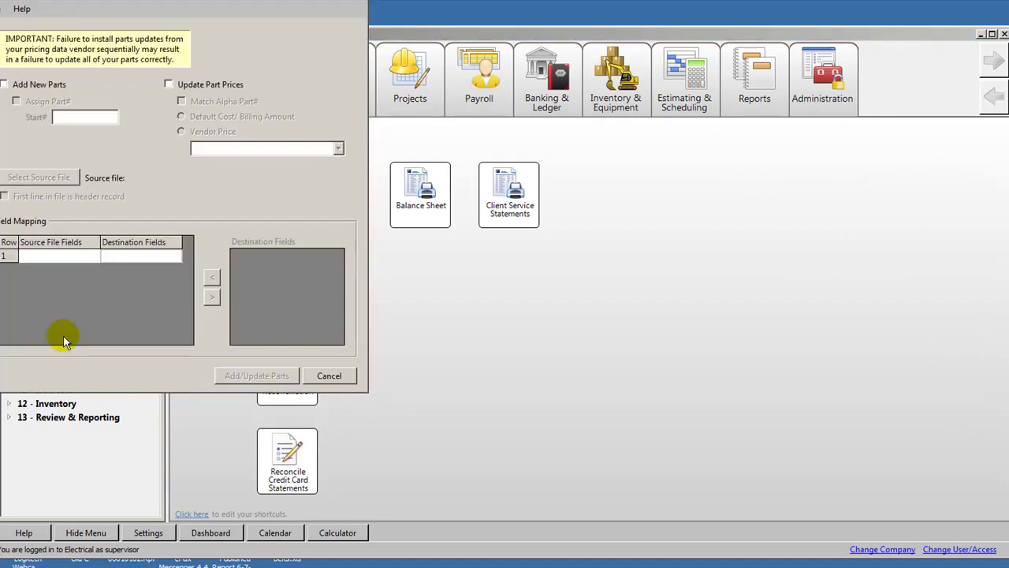
pyautogui.click(5, 84)
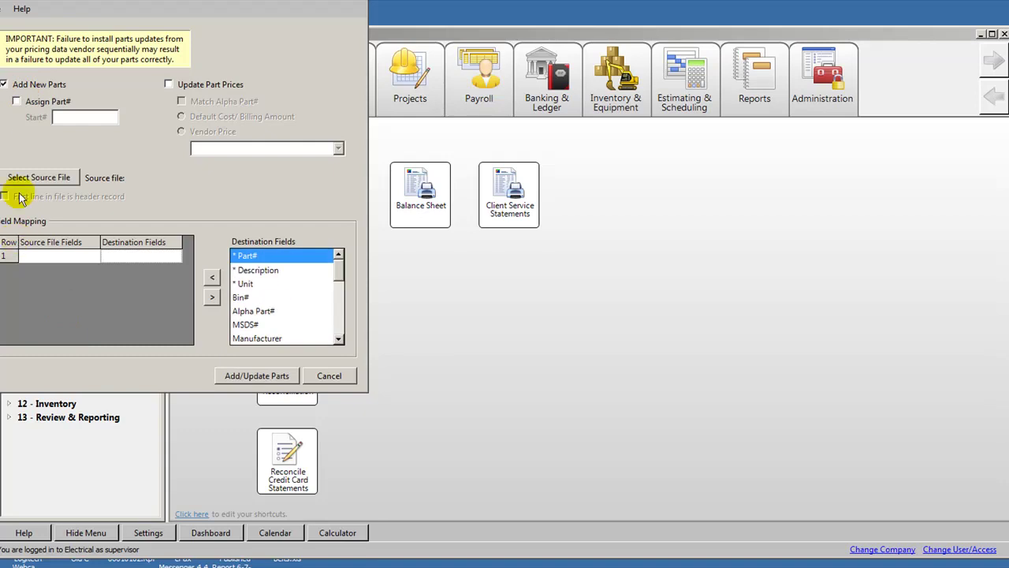
pyautogui.click(17, 103)
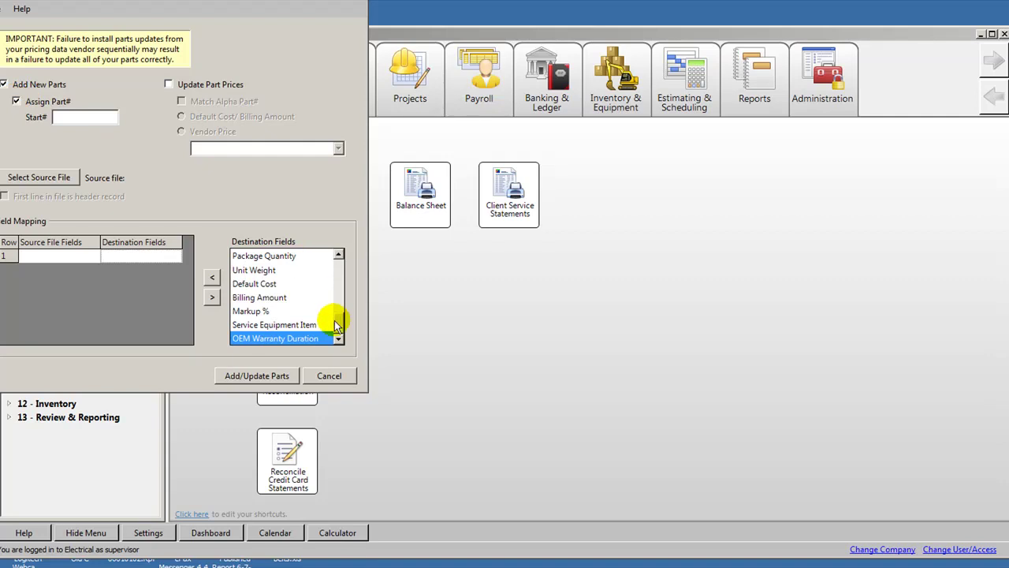
pyautogui.moveTo(338, 323); pyautogui.dragTo(336, 263)
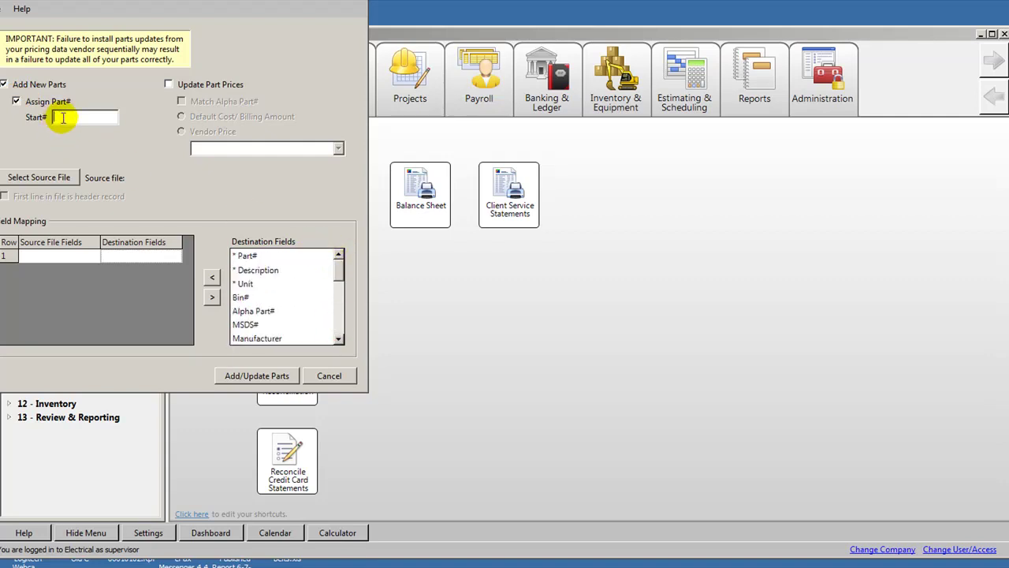
pyautogui.click(15, 101)
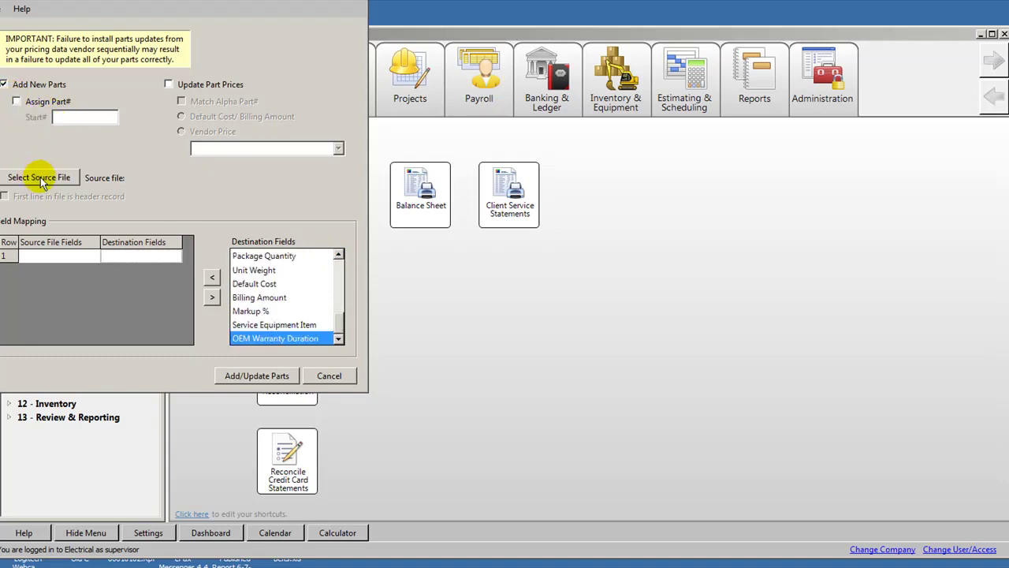
# Load Belts.xls from the Desktop as the source file and map its Partno field to Part#
pyautogui.click(40, 176)
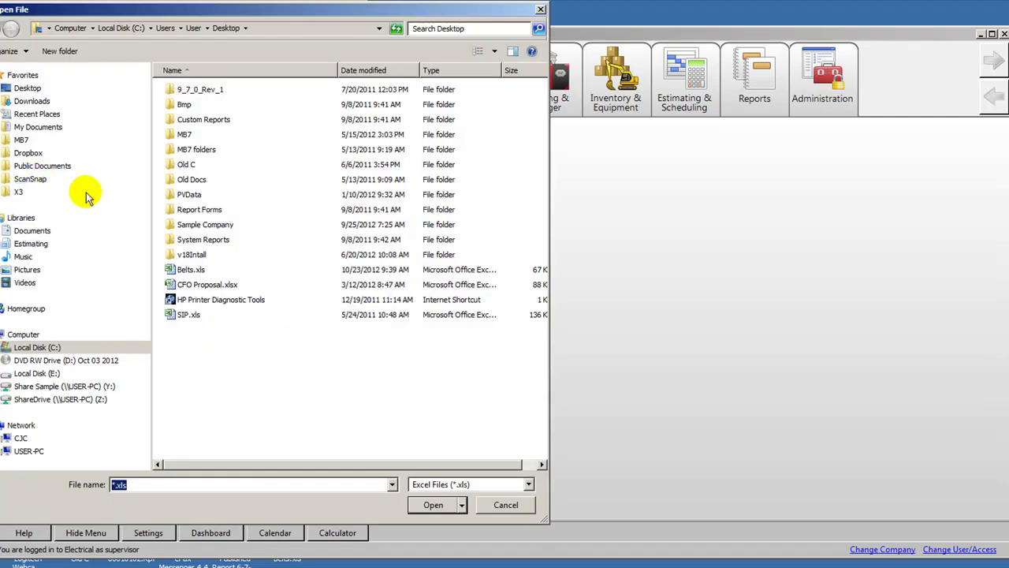
pyautogui.doubleClick(176, 270)
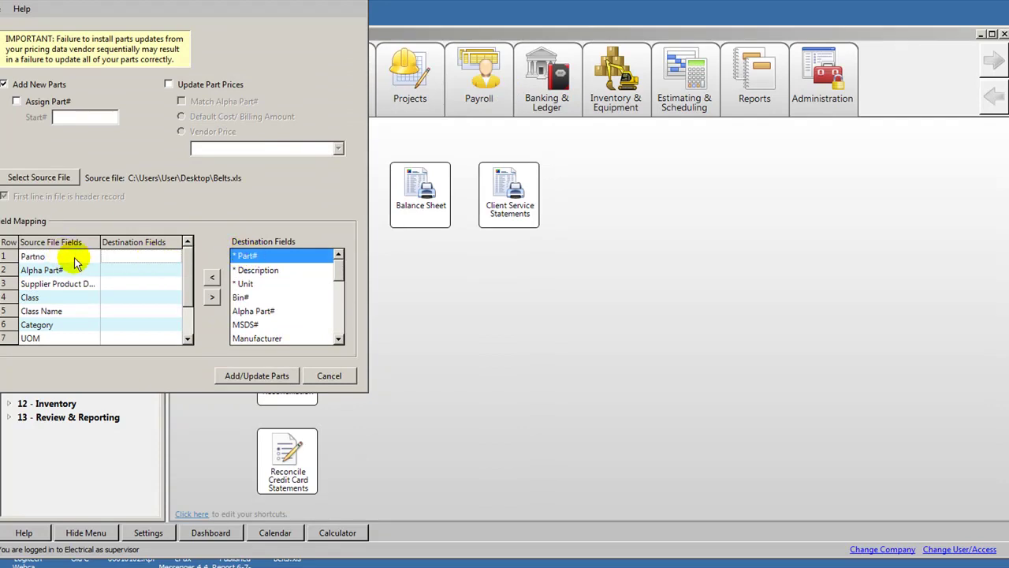
pyautogui.doubleClick(267, 257)
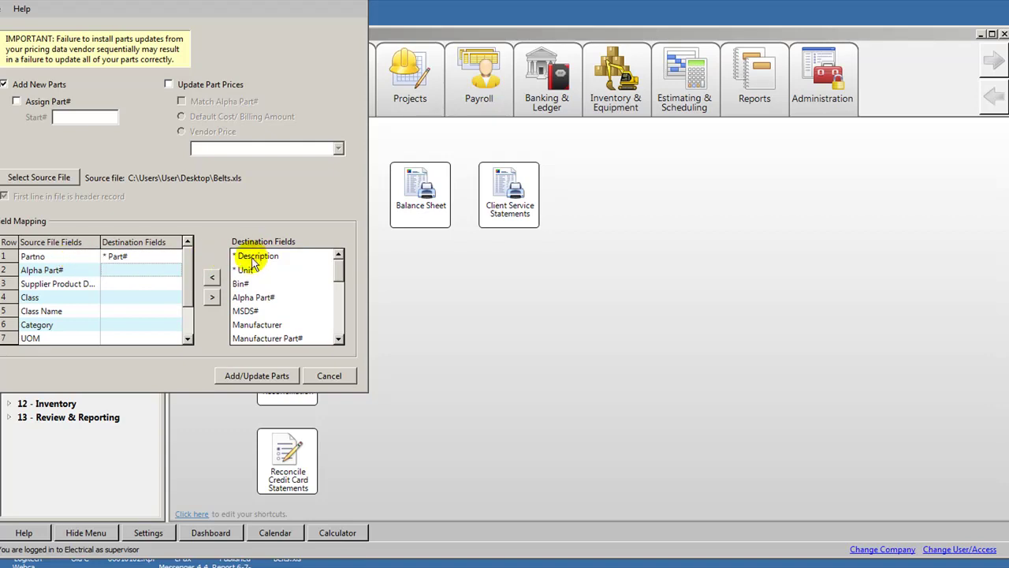
# Map the supplier product description field to Description and the source Alpha Part# field to Alpha Part#
pyautogui.click(116, 284)
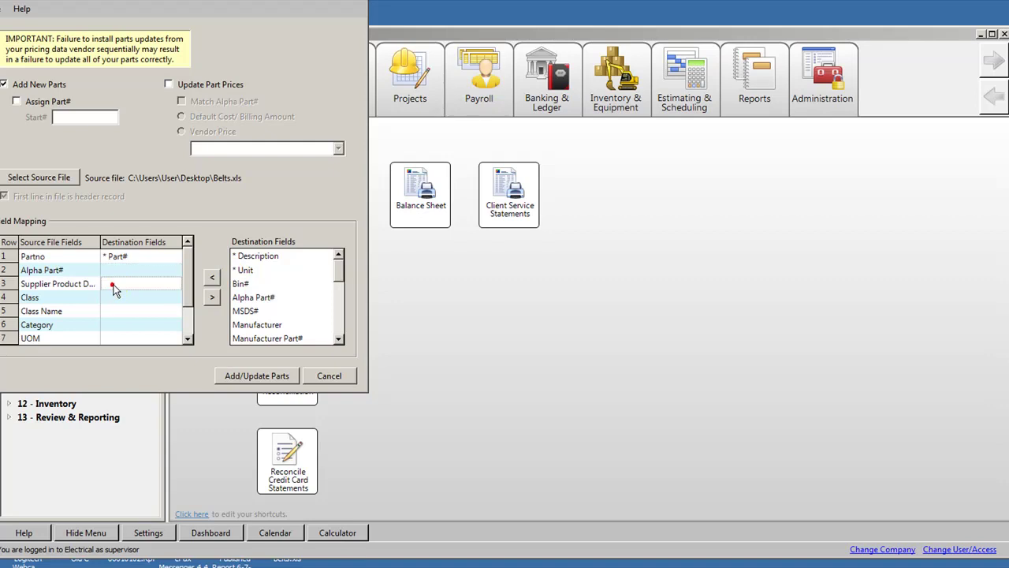
pyautogui.doubleClick(259, 258)
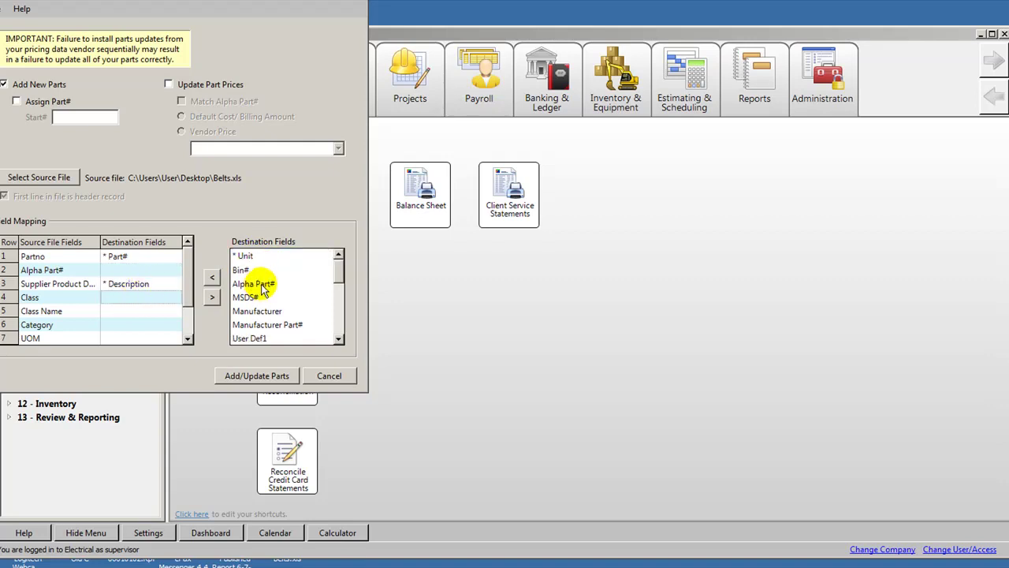
pyautogui.click(134, 269)
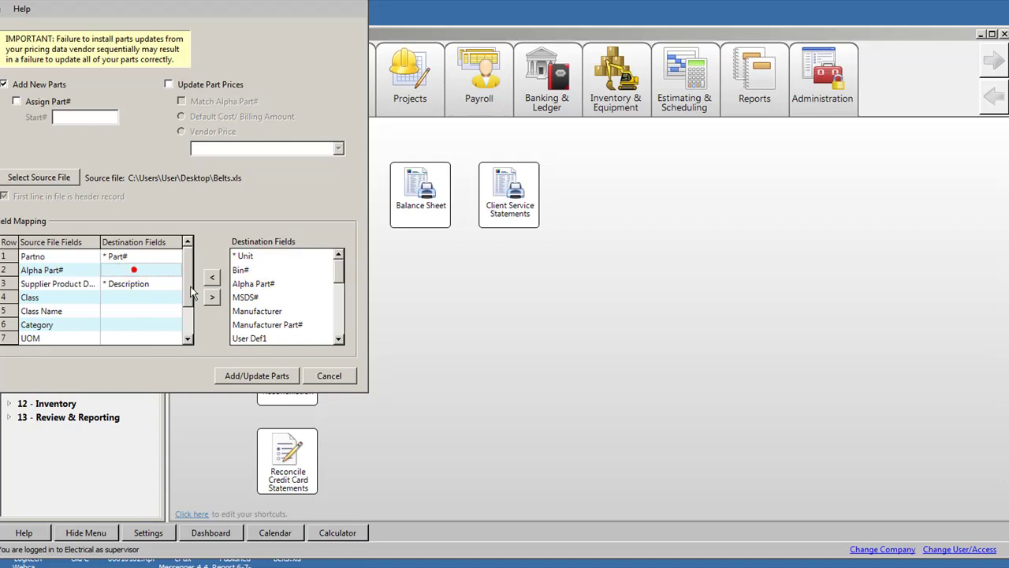
pyautogui.doubleClick(253, 285)
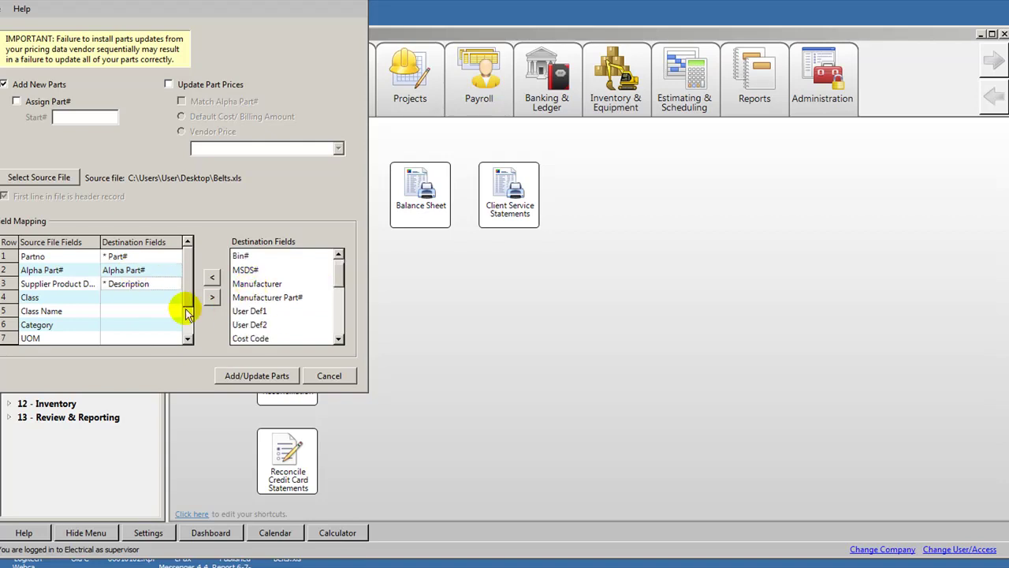
# Map the source field Category to User Def1 and UOM to Unit
pyautogui.click(190, 341)
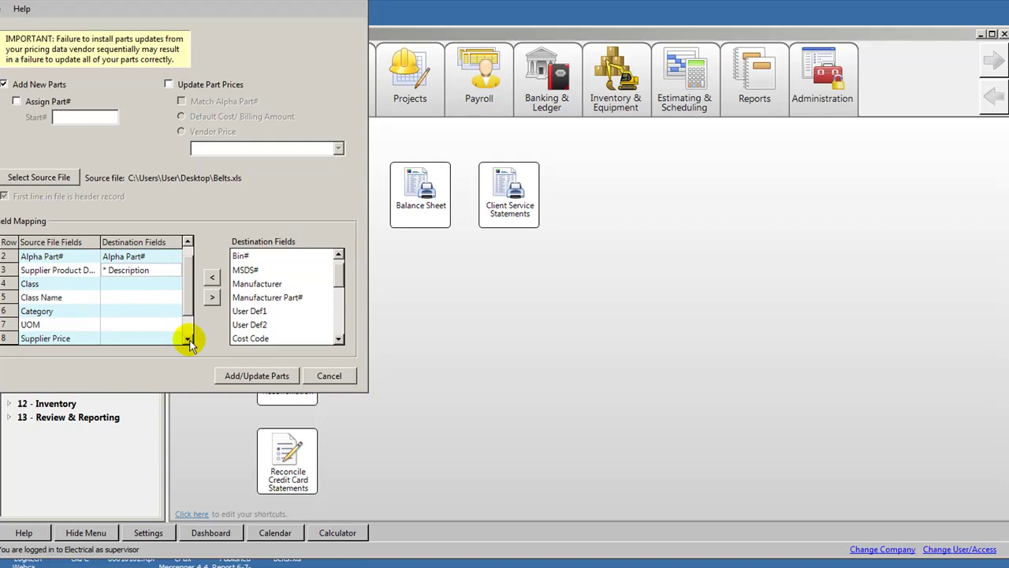
pyautogui.click(190, 341)
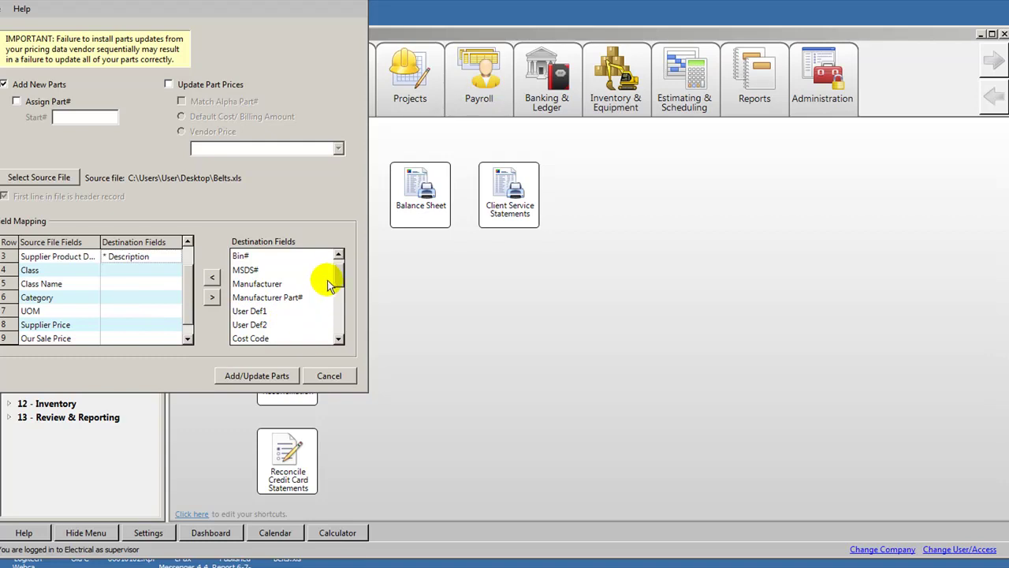
pyautogui.click(38, 300)
pyautogui.doubleClick(254, 311)
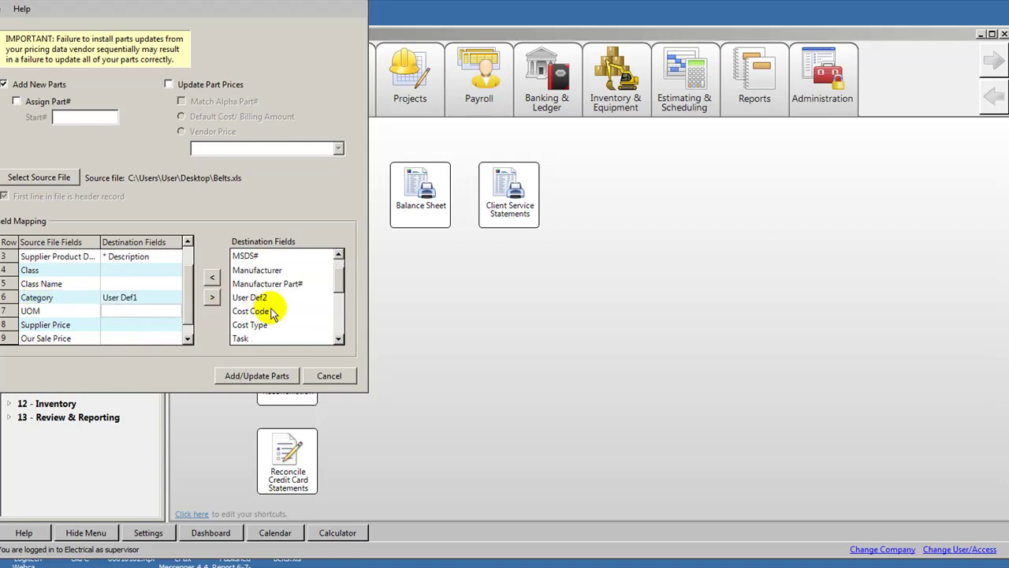
pyautogui.moveTo(337, 271); pyautogui.dragTo(337, 262)
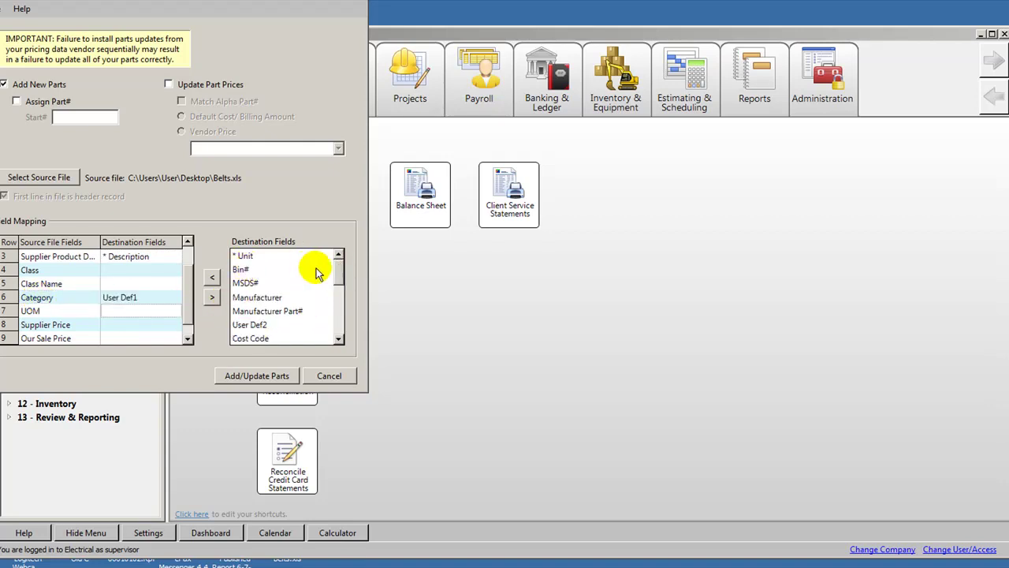
pyautogui.doubleClick(244, 256)
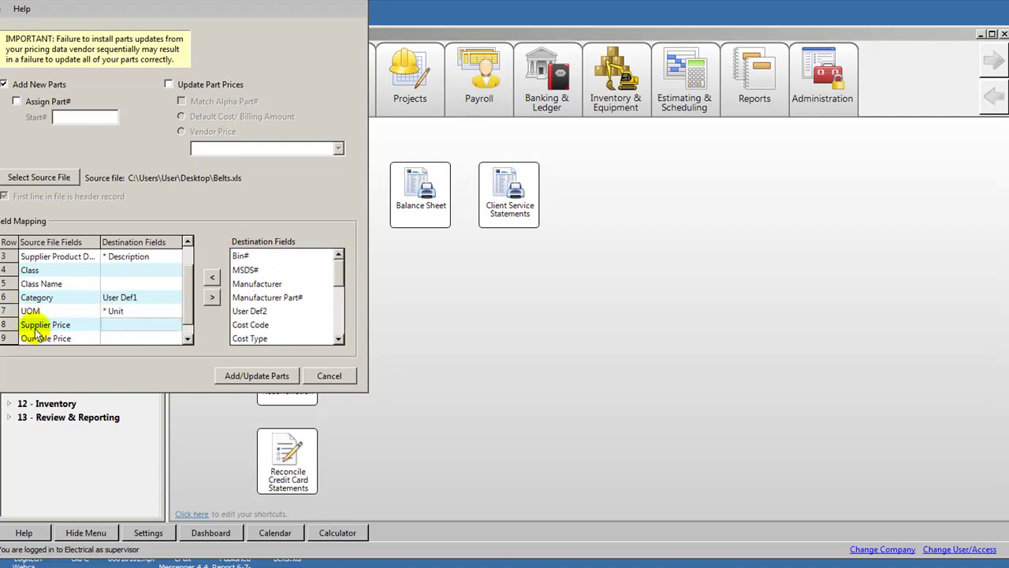
# Map Supplier Price to Default Cost and Our Sale Price to Billing Amount
pyautogui.click(339, 329)
pyautogui.click(339, 338)
pyautogui.click(339, 337)
pyautogui.click(339, 338)
pyautogui.click(339, 337)
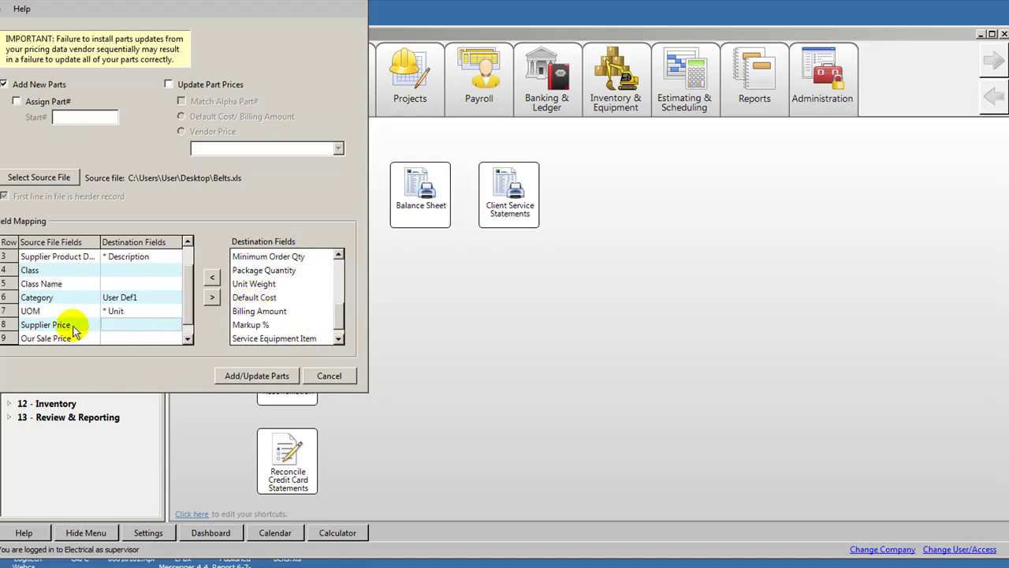
pyautogui.doubleClick(252, 298)
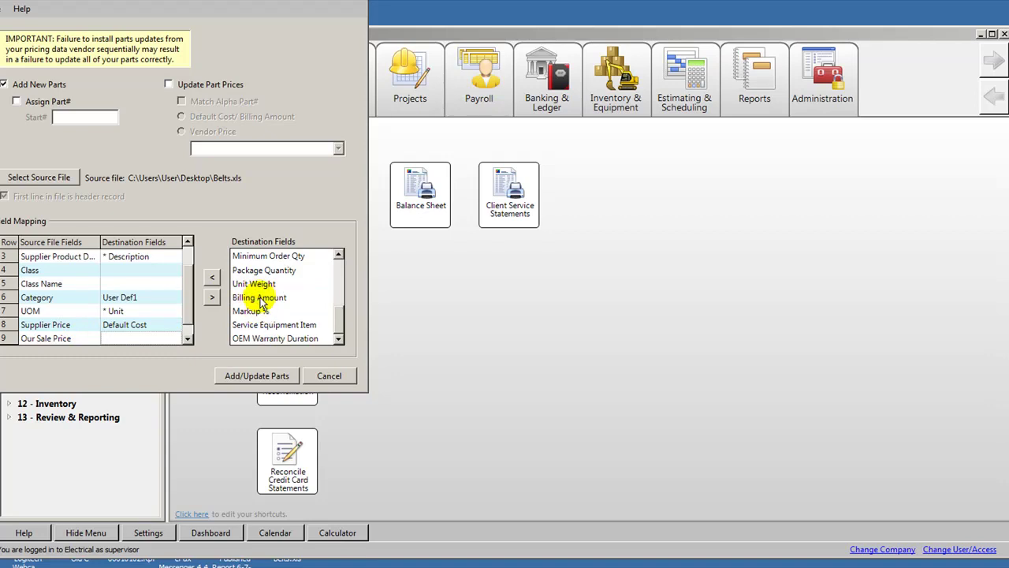
pyautogui.doubleClick(261, 300)
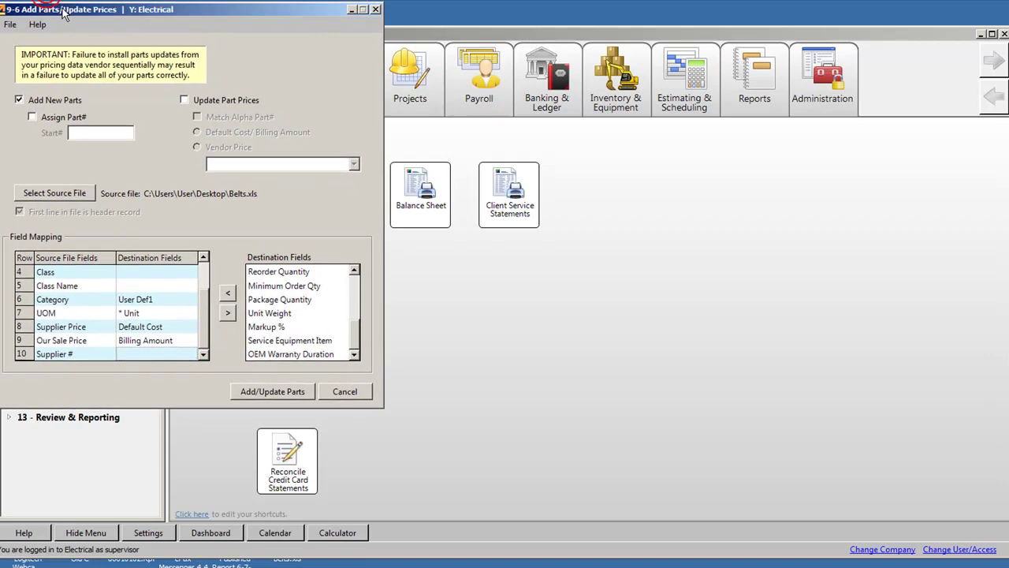
# Save the current field mapping as an import template named Belts and close the Add Parts/Update Prices window
pyautogui.click(10, 25)
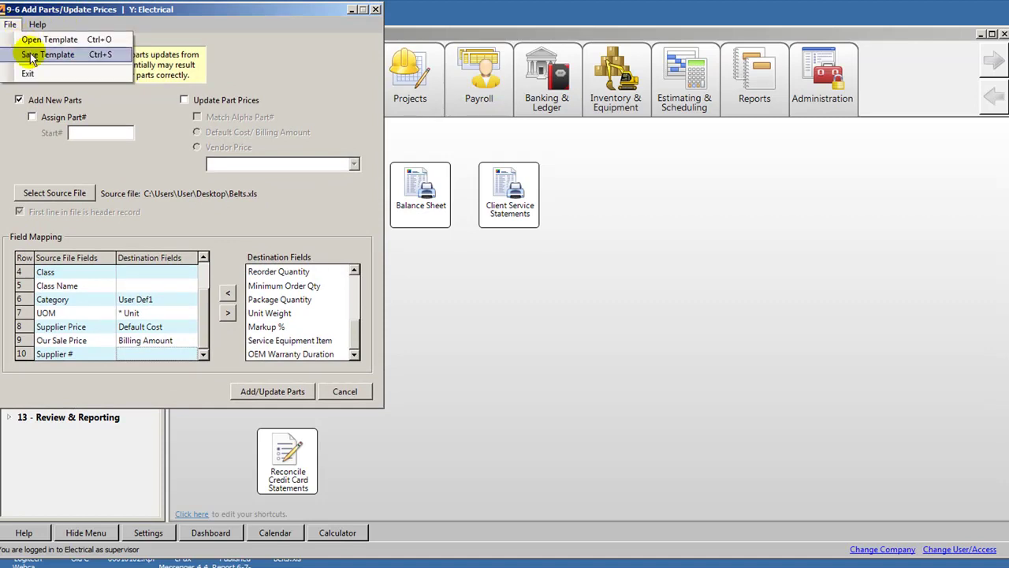
pyautogui.click(345, 391)
pyautogui.click(344, 391)
# Reopen Add Parts/Update Prices and load the saved Belts.Import_format template
pyautogui.click(75, 331)
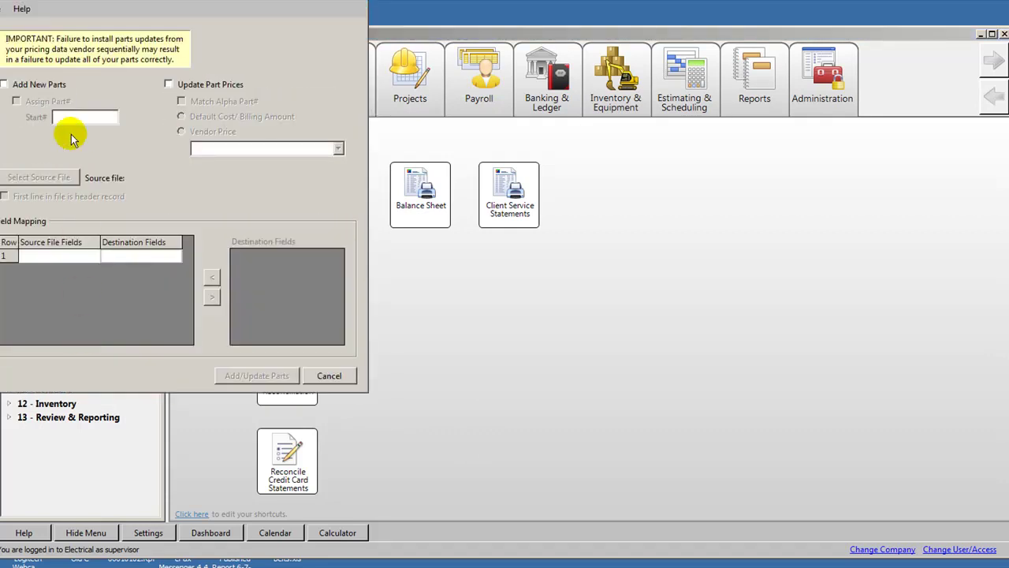
pyautogui.click(3, 10)
pyautogui.click(14, 20)
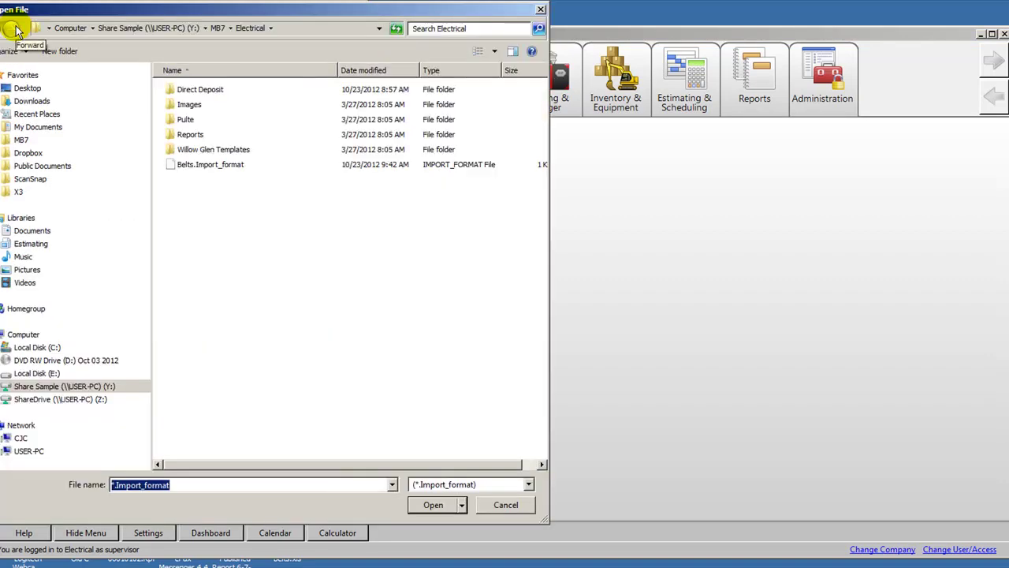
pyautogui.doubleClick(192, 164)
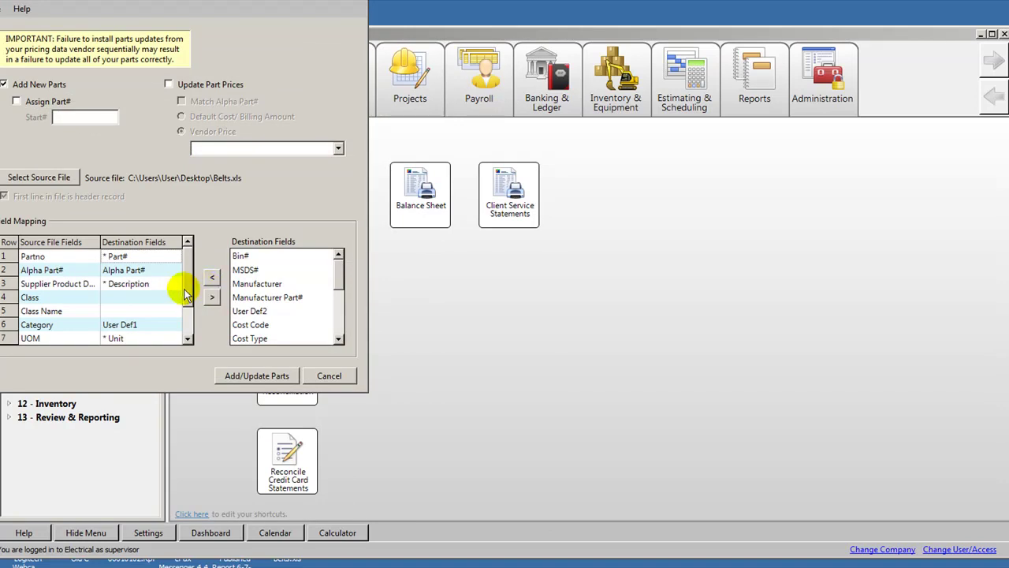
# Run the import of the Belts.xls parts and close the Add Parts/Update Prices window
pyautogui.click(274, 379)
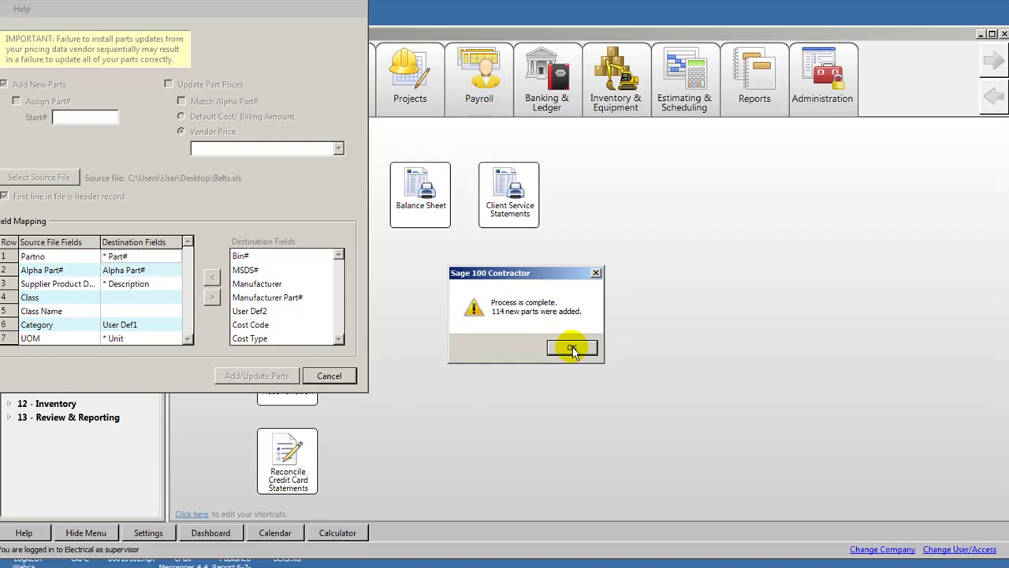
pyautogui.click(572, 349)
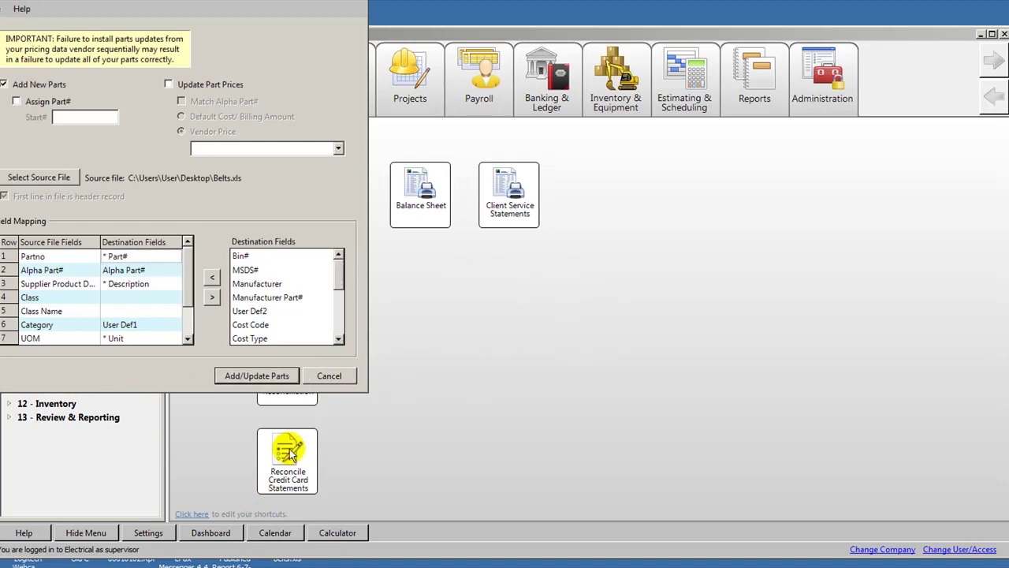
pyautogui.click(330, 377)
# Open the 9-2 Parts window and review the imported V-Belt parts and their cost and billing amounts in the part lookup list
pyautogui.click(50, 281)
pyautogui.doubleClick(50, 281)
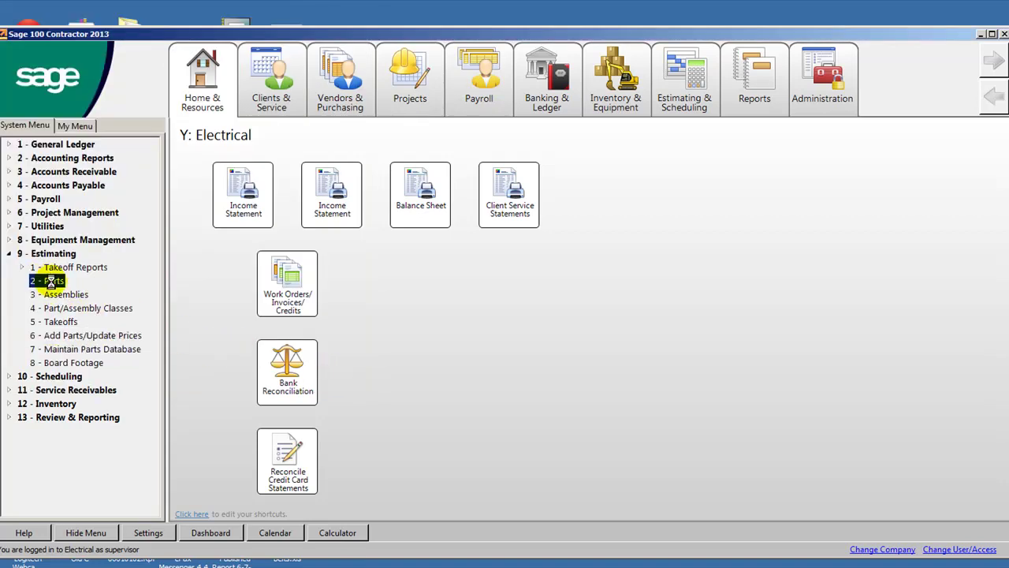
pyautogui.click(298, 114)
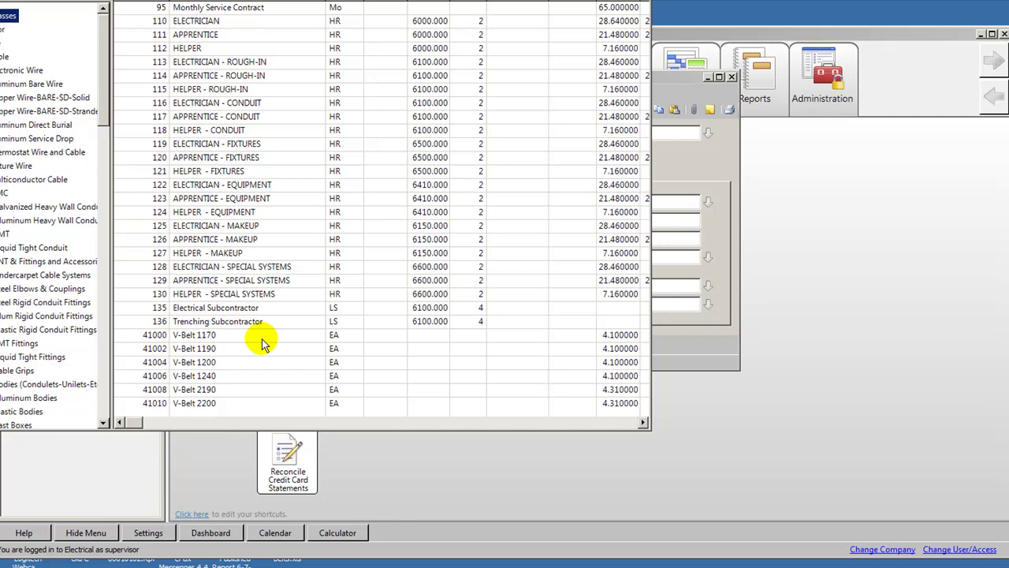
pyautogui.press('Down')
pyautogui.press('Down')
pyautogui.press('Down')
pyautogui.press('Down')
pyautogui.press('Down')
pyautogui.press('Down')
pyautogui.press('Down')
pyautogui.press('Down')
pyautogui.press('Down')
pyautogui.press('Down')
pyautogui.press('Down')
pyautogui.press('Down')
pyautogui.press('Down')
pyautogui.press('Down')
pyautogui.press('Down')
pyautogui.press('Down')
pyautogui.press('Down')
pyautogui.press('Down')
pyautogui.press('Down')
pyautogui.press('Down')
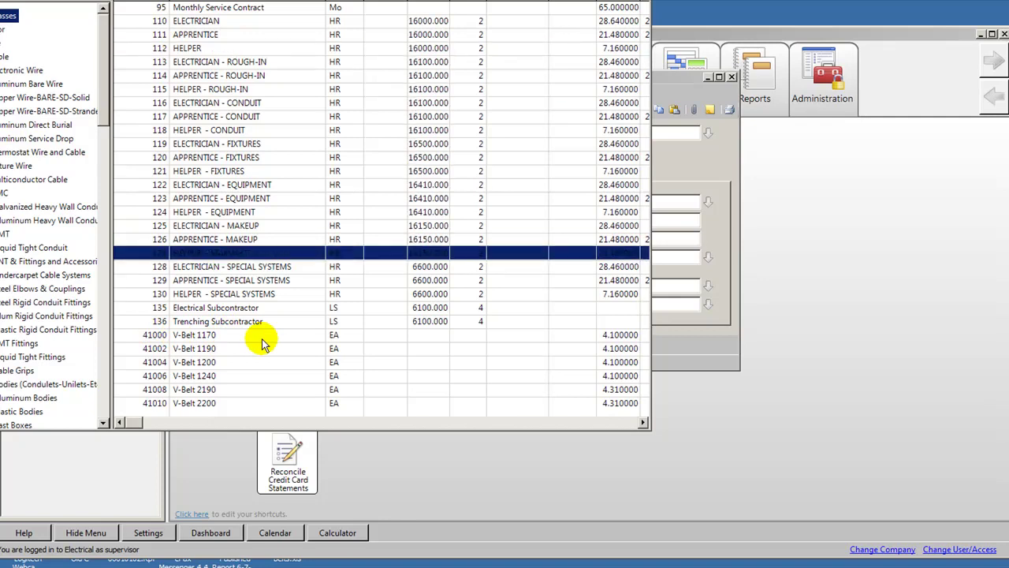
pyautogui.press('Down')
pyautogui.press('Down')
pyautogui.press('Down')
pyautogui.press('Down')
pyautogui.press('Down')
pyautogui.press('Down')
pyautogui.press('Down')
pyautogui.press('Down')
pyautogui.press('Down')
pyautogui.press('Down')
pyautogui.press('Down')
pyautogui.press('Down')
pyautogui.press('Down')
pyautogui.press('Down')
pyautogui.press('Down')
pyautogui.press('Down')
pyautogui.press('Down')
pyautogui.press('Down')
pyautogui.press('Down')
pyautogui.press('Down')
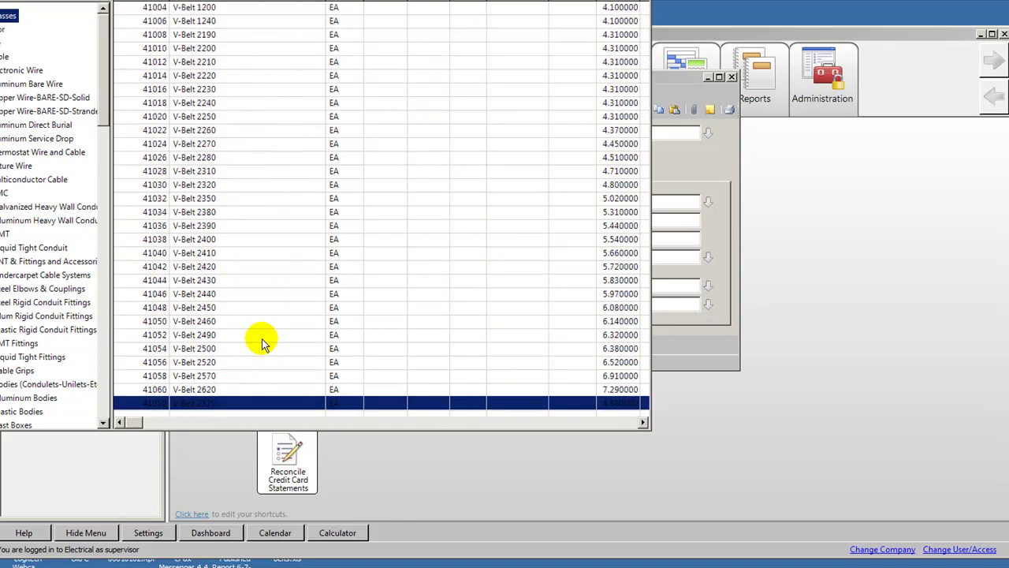
pyautogui.press('Down')
pyautogui.press('Down')
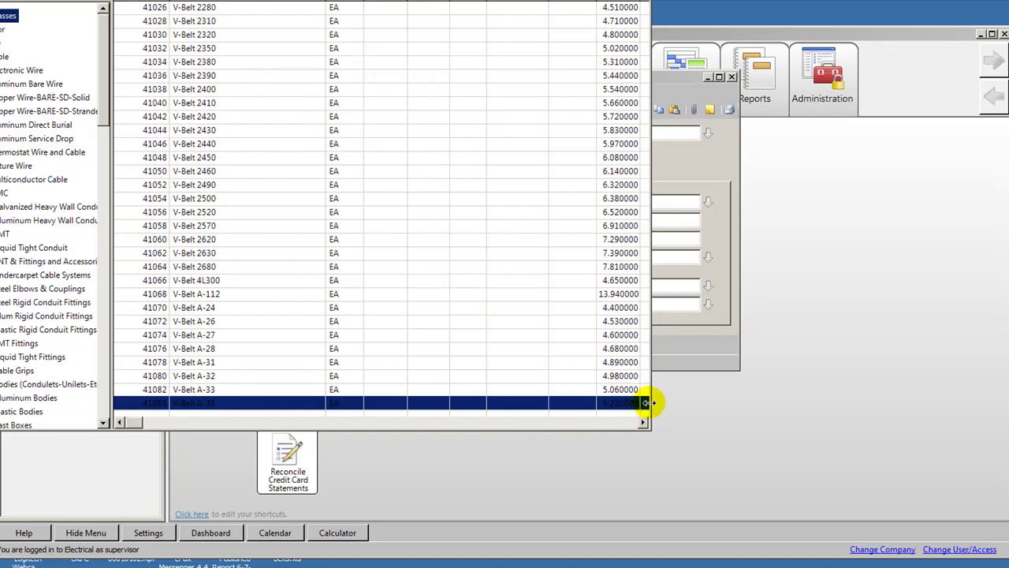
pyautogui.moveTo(655, 400); pyautogui.dragTo(887, 386)
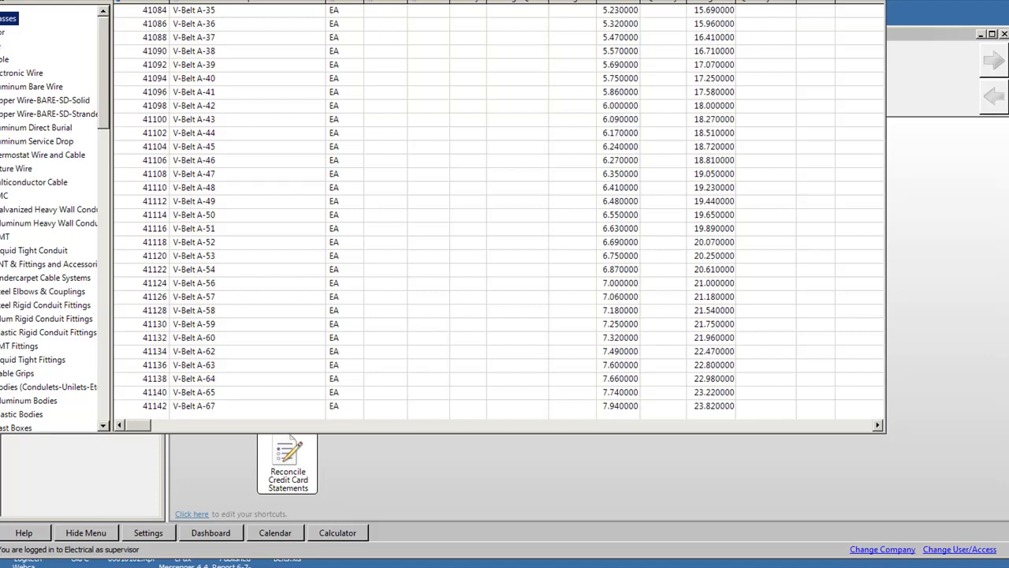
pyautogui.press('Escape')
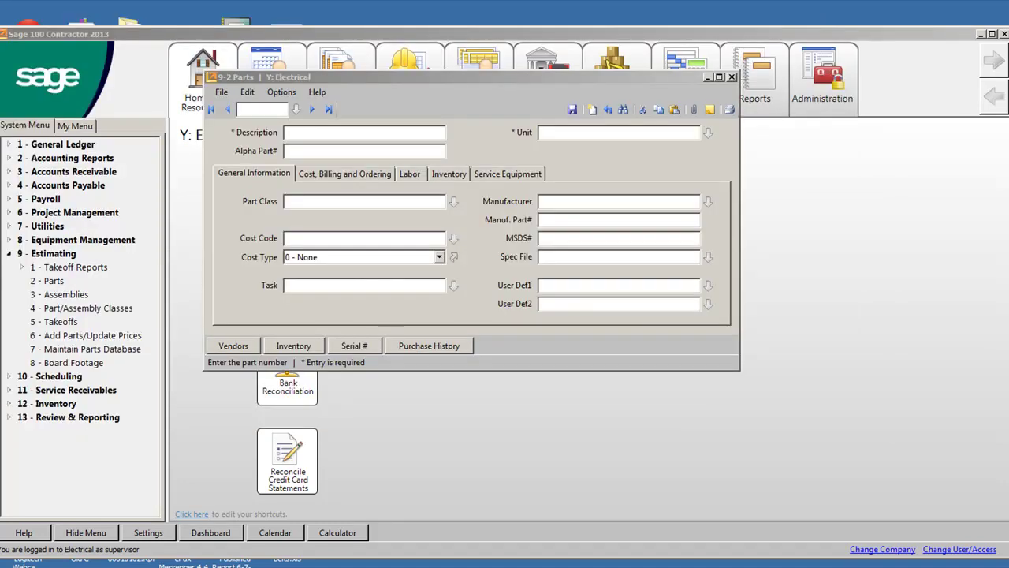
# Switch to Belts.xls in Excel, widen its window, and enter the formula =H2*1.1 in cell K2
pyautogui.hotkey('alt', 'Tab')
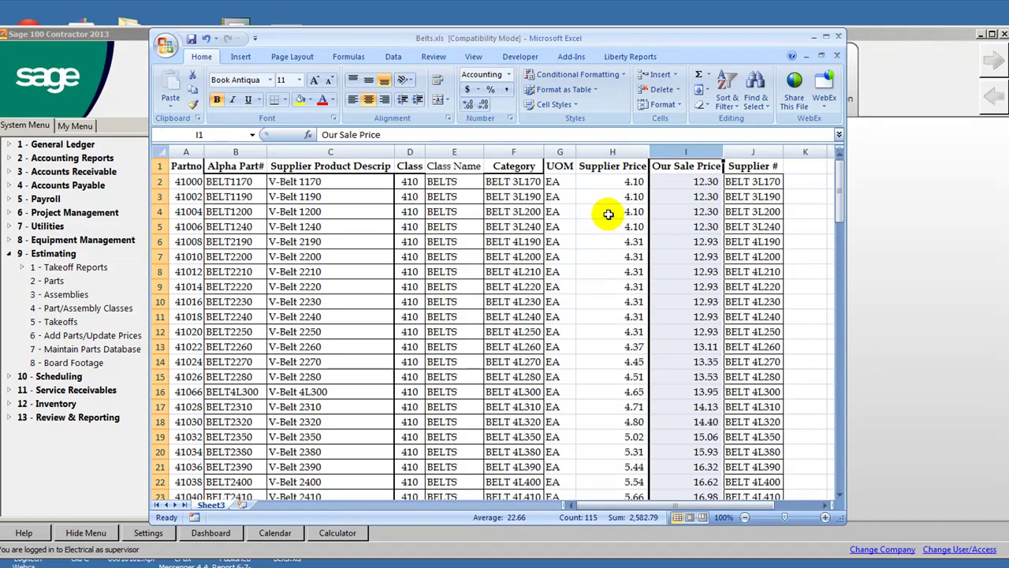
pyautogui.moveTo(844, 214); pyautogui.dragTo(943, 218)
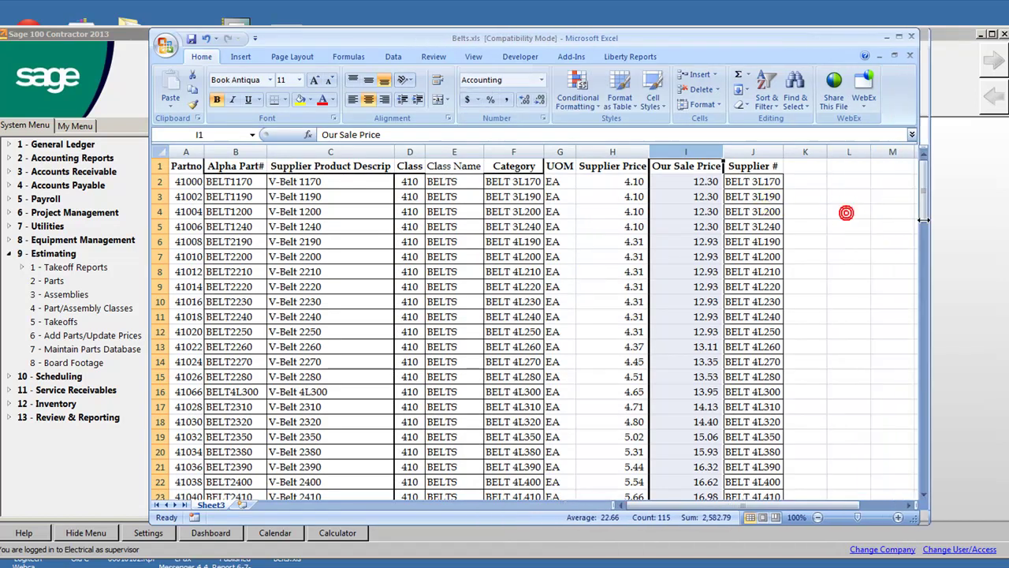
pyautogui.click(803, 182)
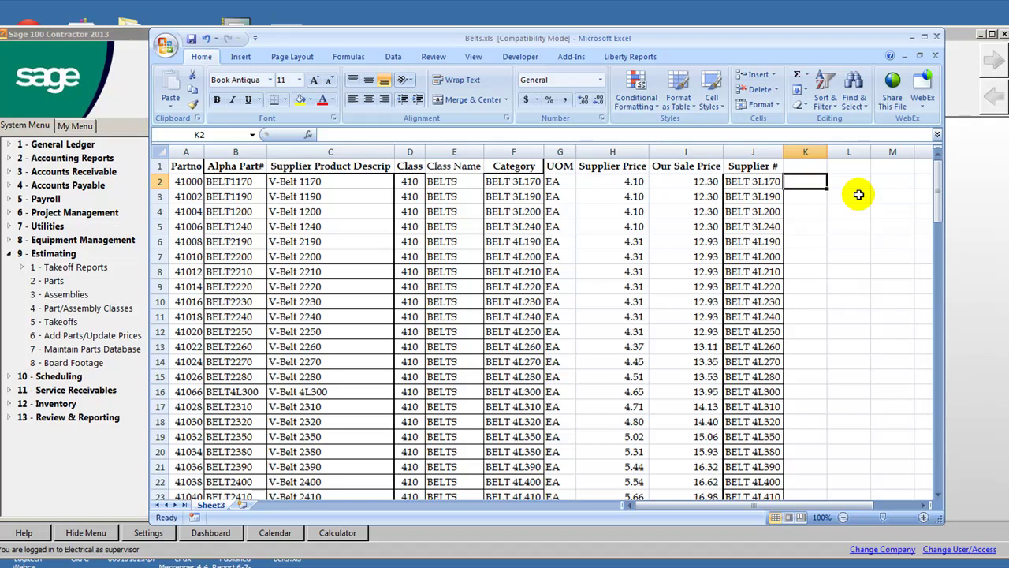
pyautogui.write('=')
pyautogui.press('Left')
pyautogui.press('Left')
pyautogui.press('Left')
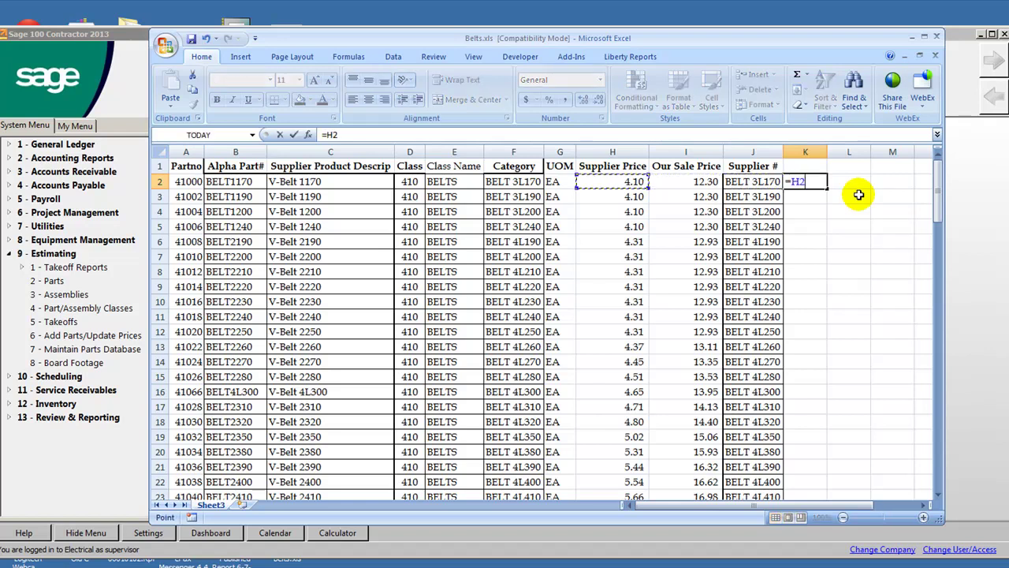
pyautogui.write('*1.1')
pyautogui.press('Return')
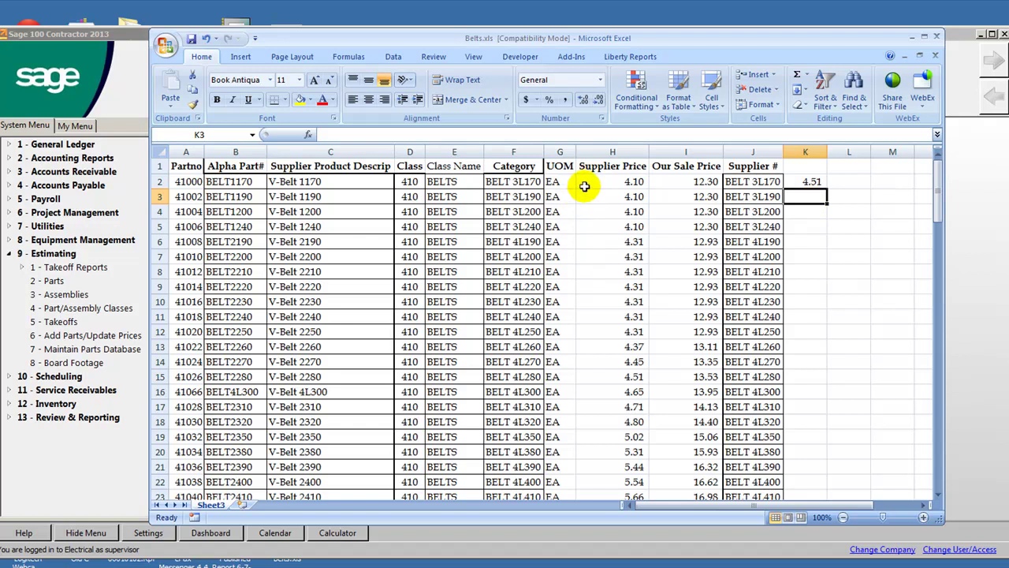
# Enter the formula =K2*3 in cell I2 of the Our Sale Price column
pyautogui.click(702, 182)
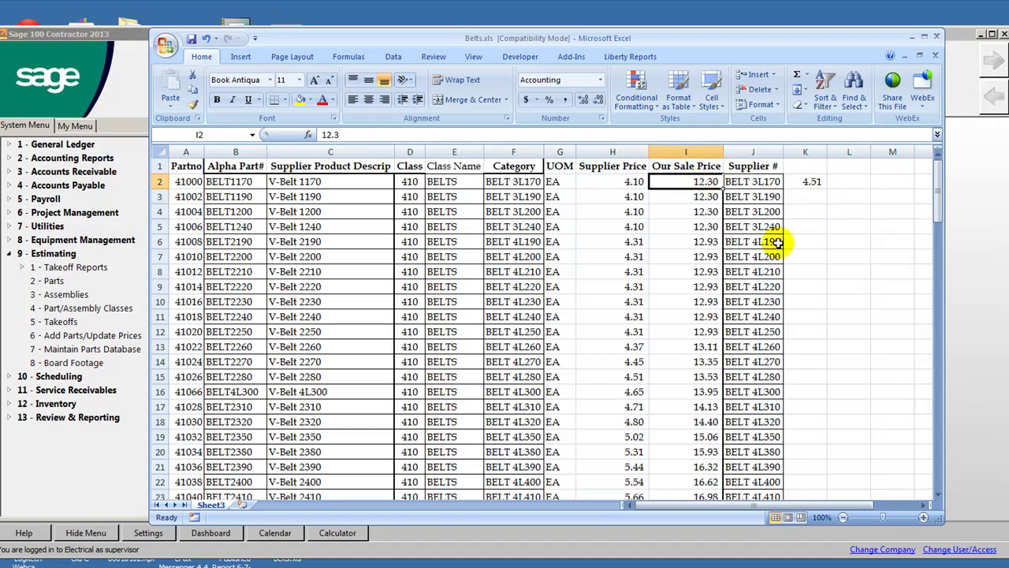
pyautogui.write('=')
pyautogui.press('Right')
pyautogui.press('Right')
pyautogui.write('*30')
pyautogui.press('BackSpace')
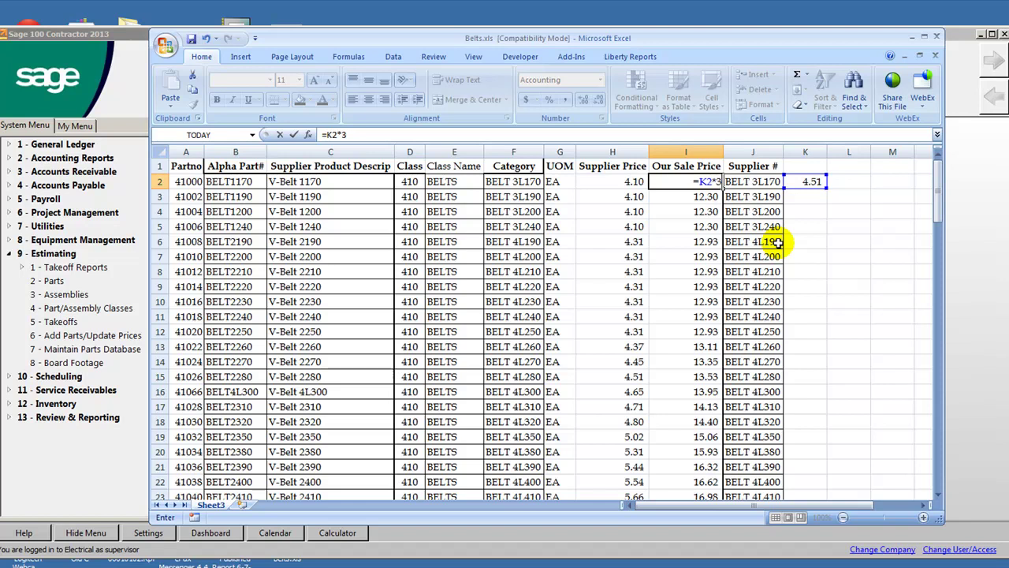
pyautogui.press('Return')
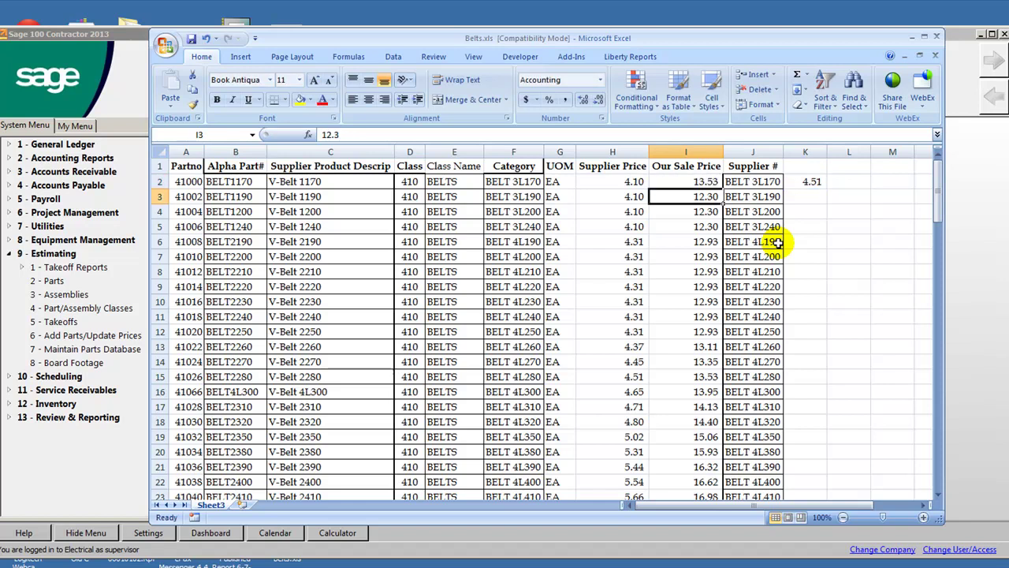
# Fill the K2 formula down to K115 and paste the results as values only over the Supplier Price column starting at H2
pyautogui.click(812, 182)
pyautogui.moveTo(826, 189); pyautogui.dragTo(820, 454)
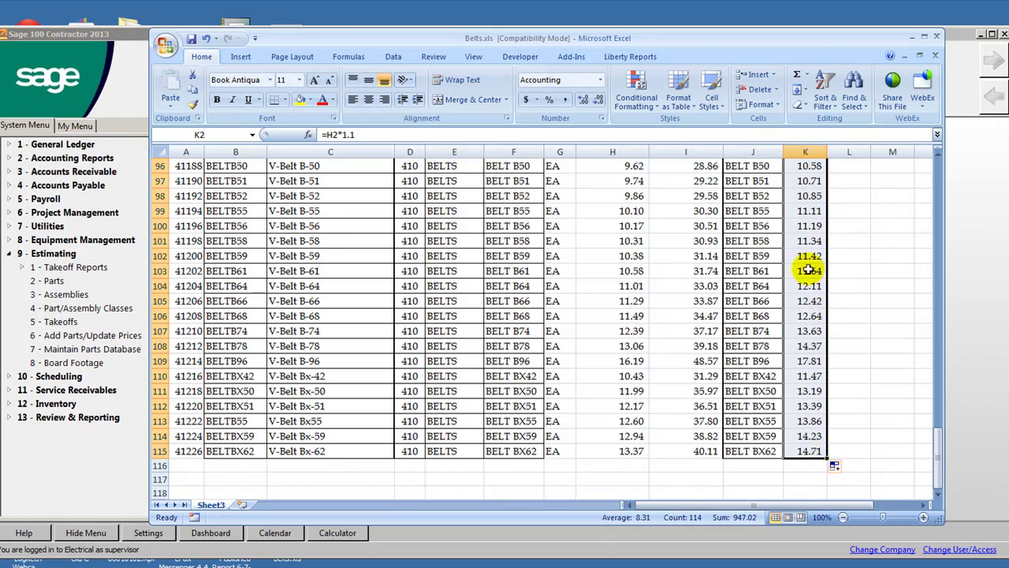
pyautogui.rightClick(812, 271)
pyautogui.click(841, 293)
pyautogui.scroll(20, 835, 236)
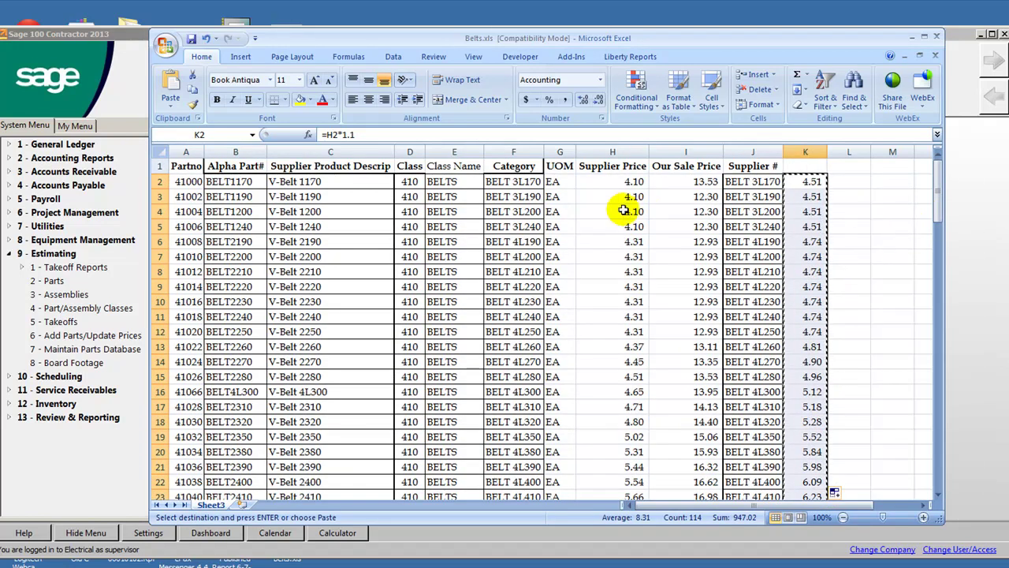
pyautogui.click(623, 181)
pyautogui.rightClick(623, 181)
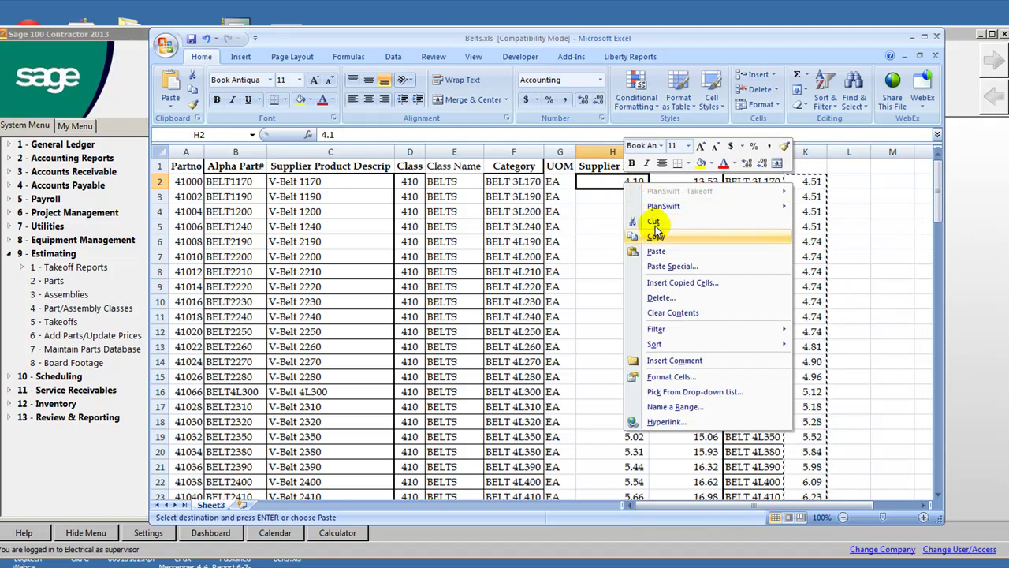
pyautogui.click(672, 270)
pyautogui.click(565, 213)
pyautogui.click(704, 355)
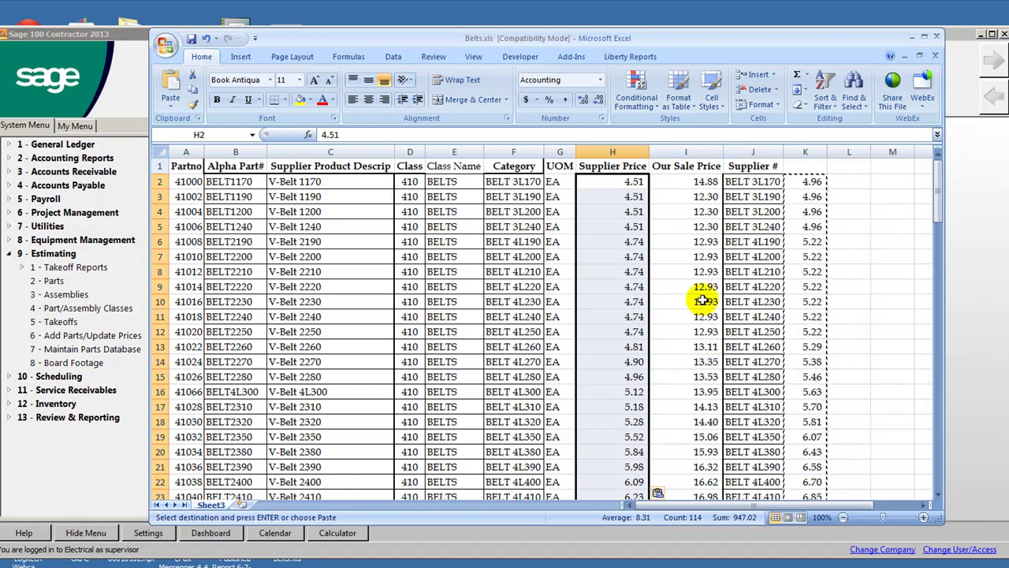
# Fill the I2 formula =K2*3 down the Our Sale Price column to I115
pyautogui.click(714, 183)
pyautogui.moveTo(722, 188); pyautogui.dragTo(725, 473)
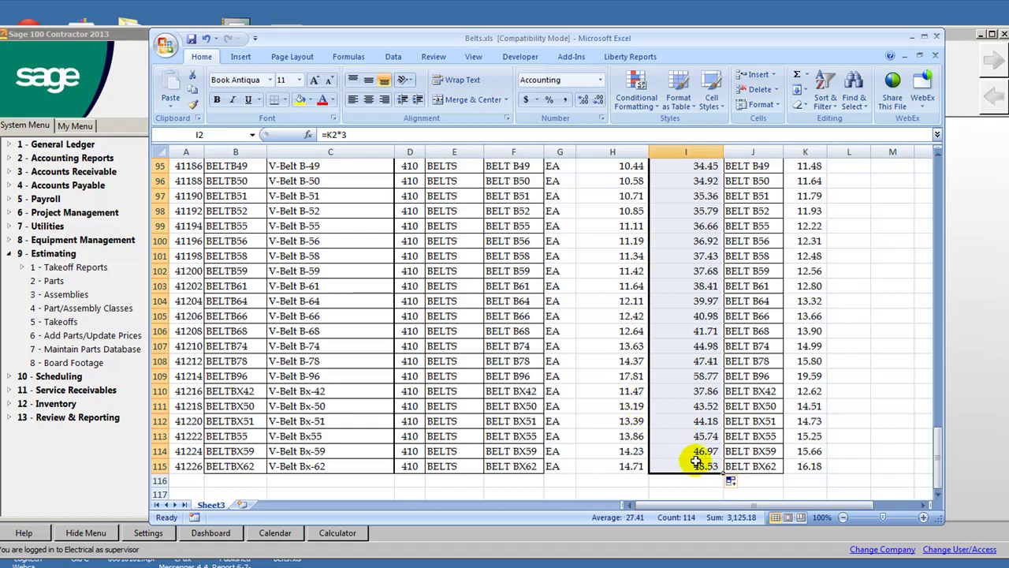
# Set cell I2 to =H2*3 and fill it down the Our Sale Price column to I115
pyautogui.moveTo(930, 434); pyautogui.dragTo(947, 151)
pyautogui.click(708, 185)
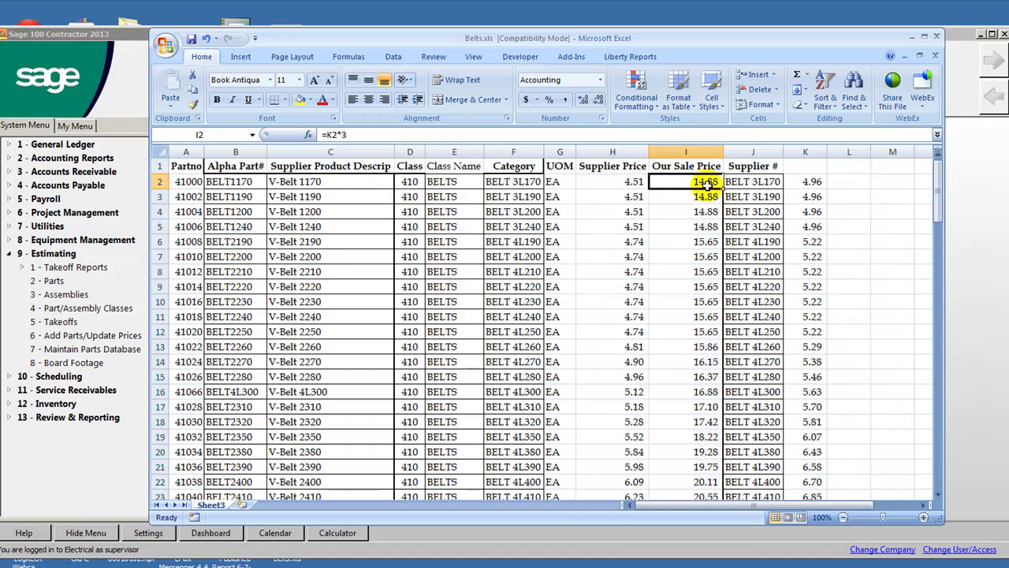
pyautogui.write('=')
pyautogui.press('Left')
pyautogui.write('*')
pyautogui.press('Return')
pyautogui.click(707, 183)
pyautogui.moveTo(723, 190); pyautogui.dragTo(716, 471)
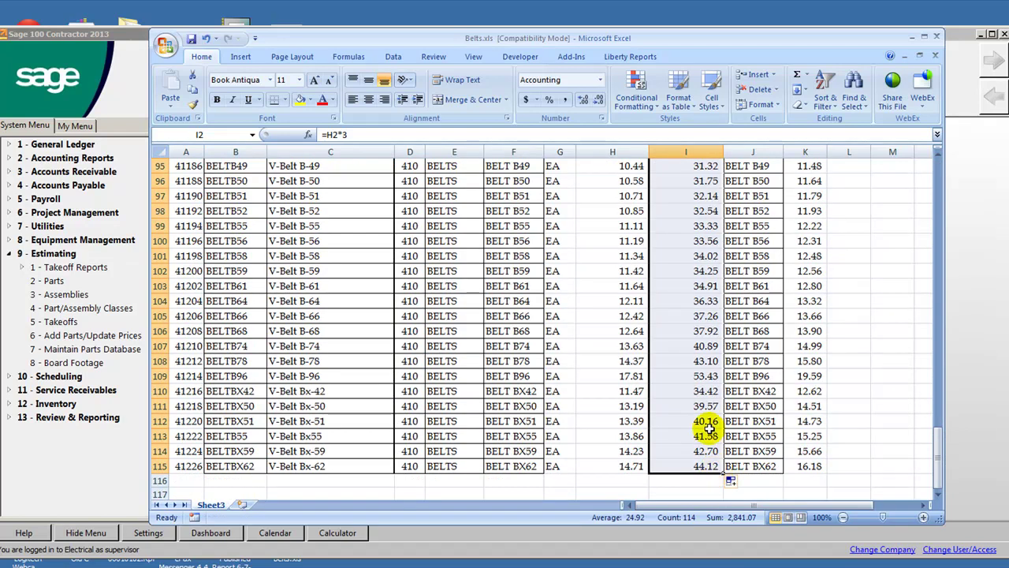
# Save the workbook to the Desktop under the new name UpdateBelts.xls as an Excel 97-2003 Workbook
pyautogui.click(164, 44)
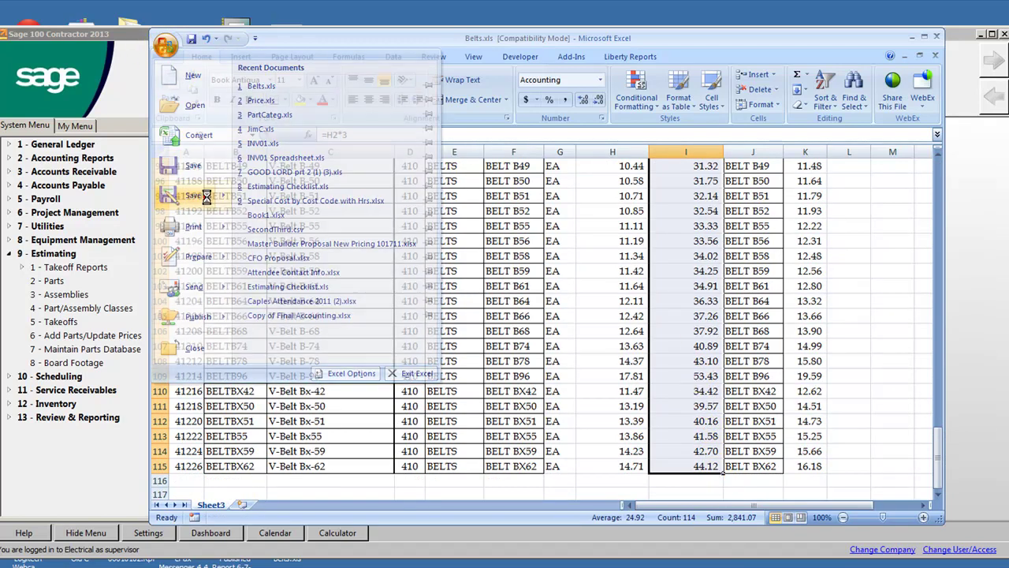
pyautogui.click(198, 195)
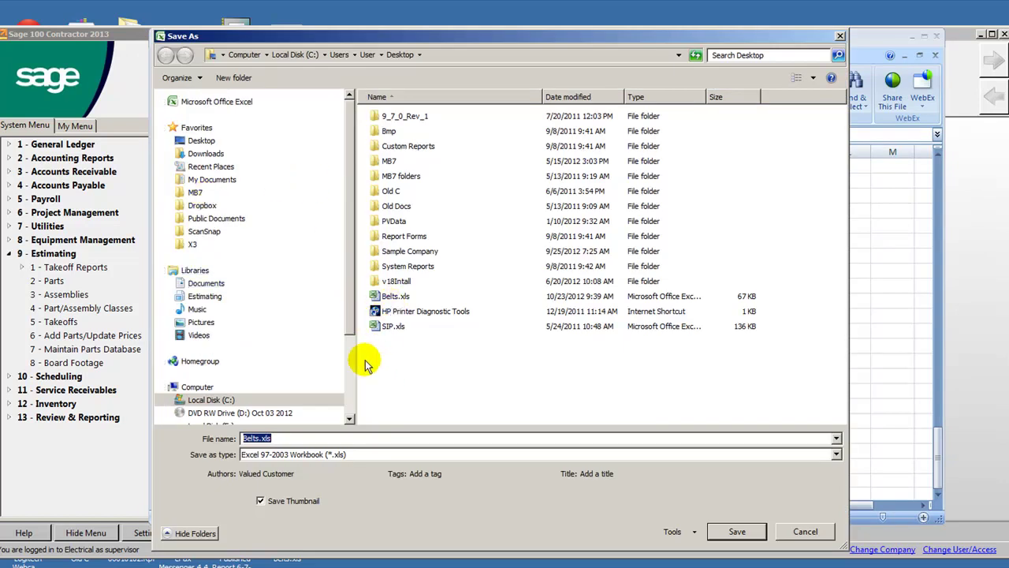
pyautogui.click(245, 439)
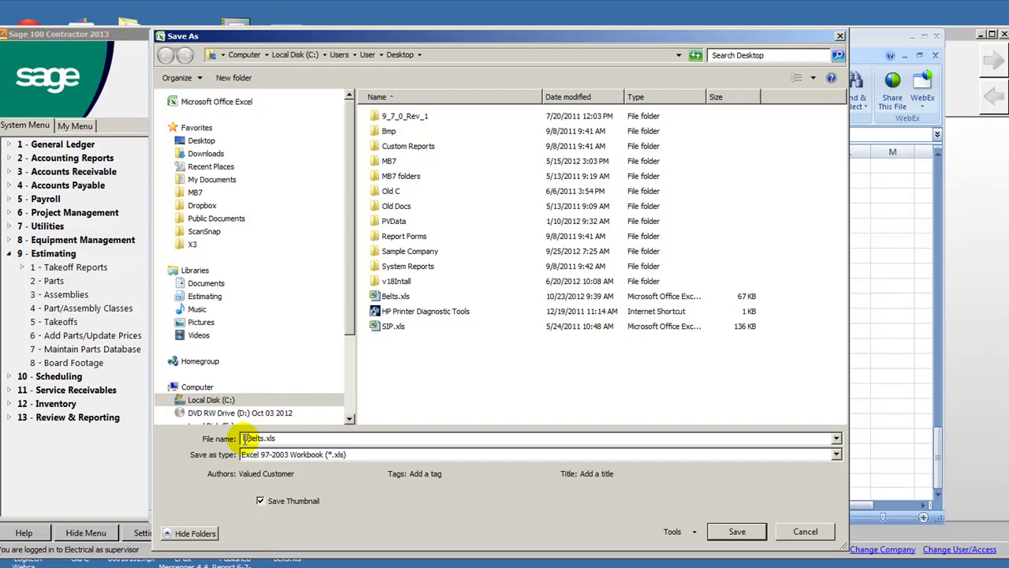
pyautogui.write('Update')
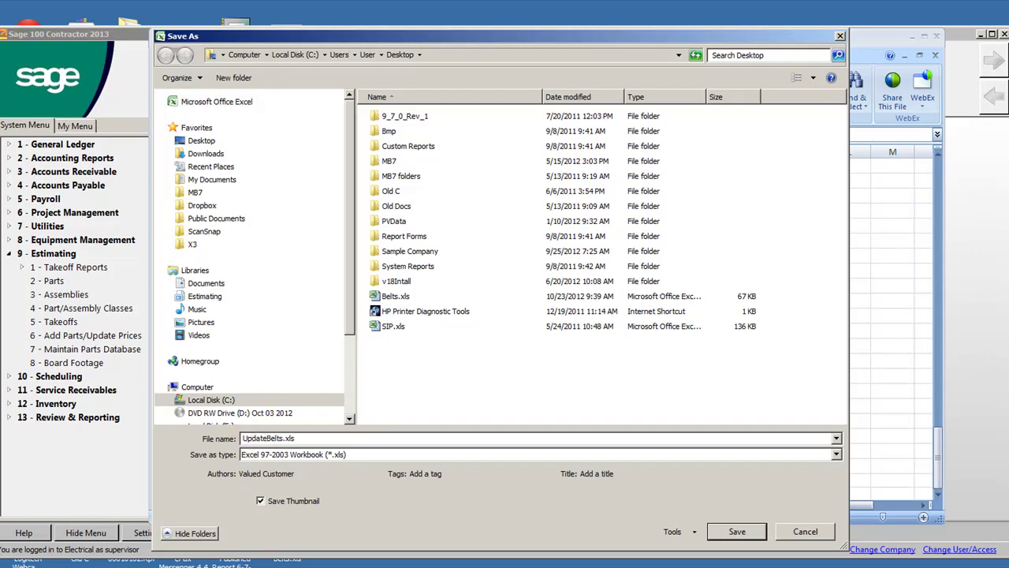
pyautogui.press('Return')
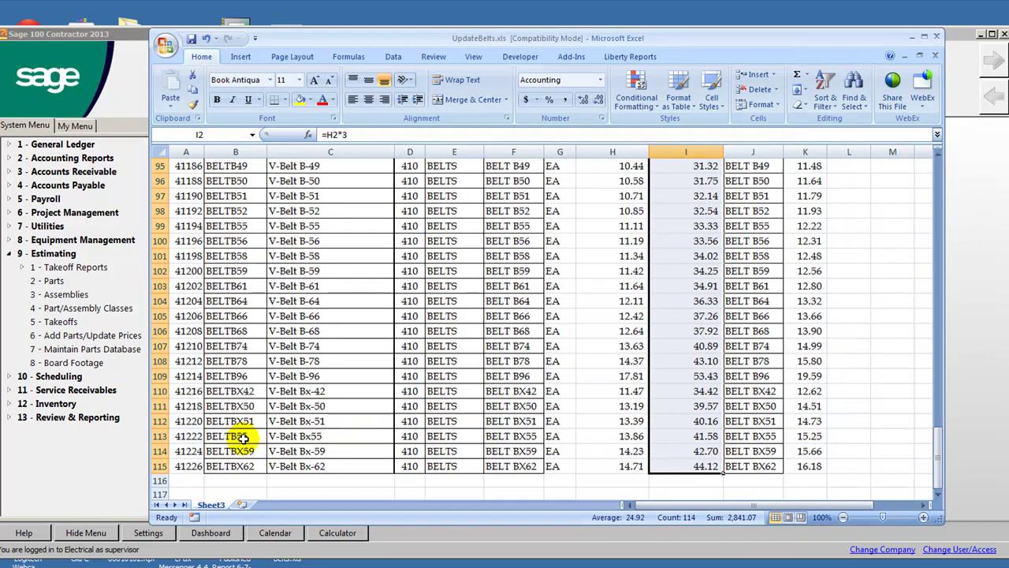
# Minimize the workbook to return to Sage 100 Contractor and close the 9-2 Parts window
pyautogui.click(913, 36)
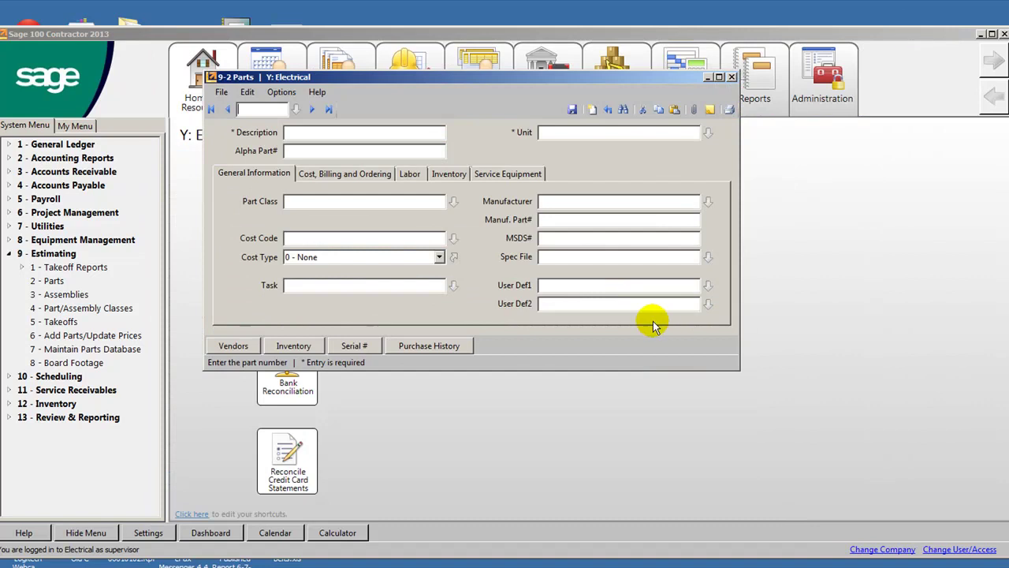
pyautogui.click(732, 76)
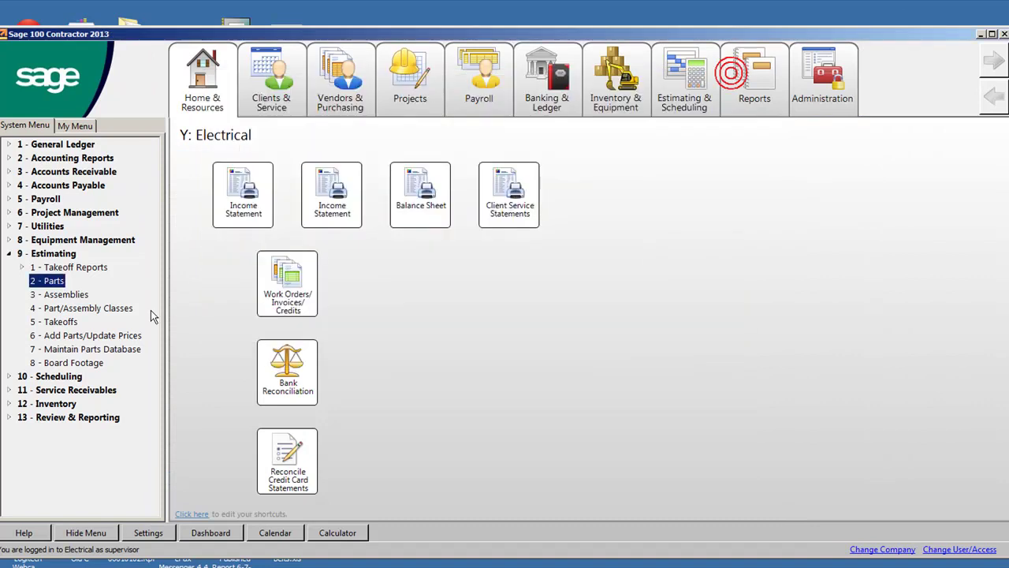
# Open Add Parts/Update Prices, choose Update Part Prices by Default Cost/Billing Amount, and select UpdateBelts.xls from the Desktop as the source file
pyautogui.click(55, 335)
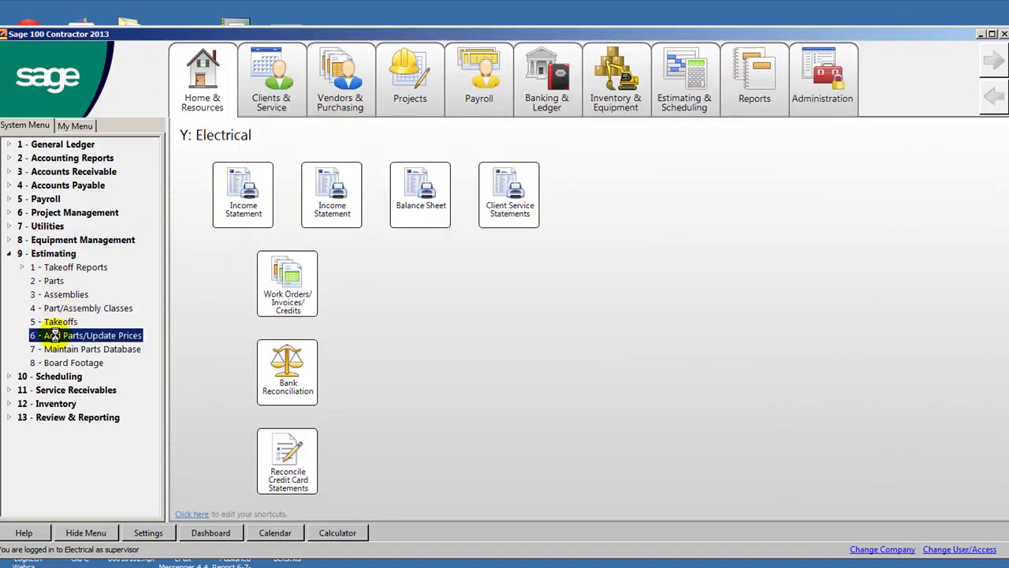
pyautogui.click(168, 83)
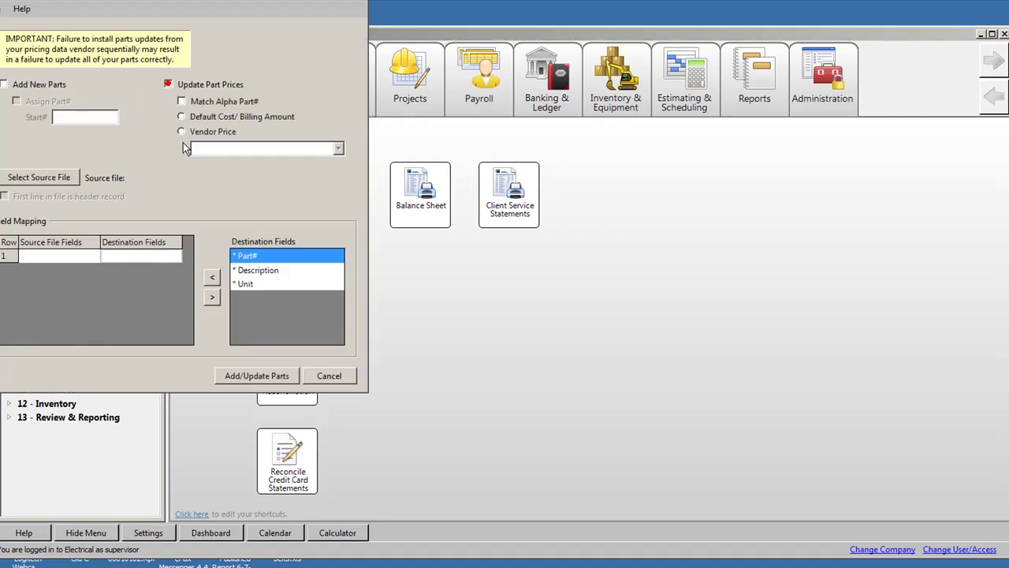
pyautogui.click(55, 177)
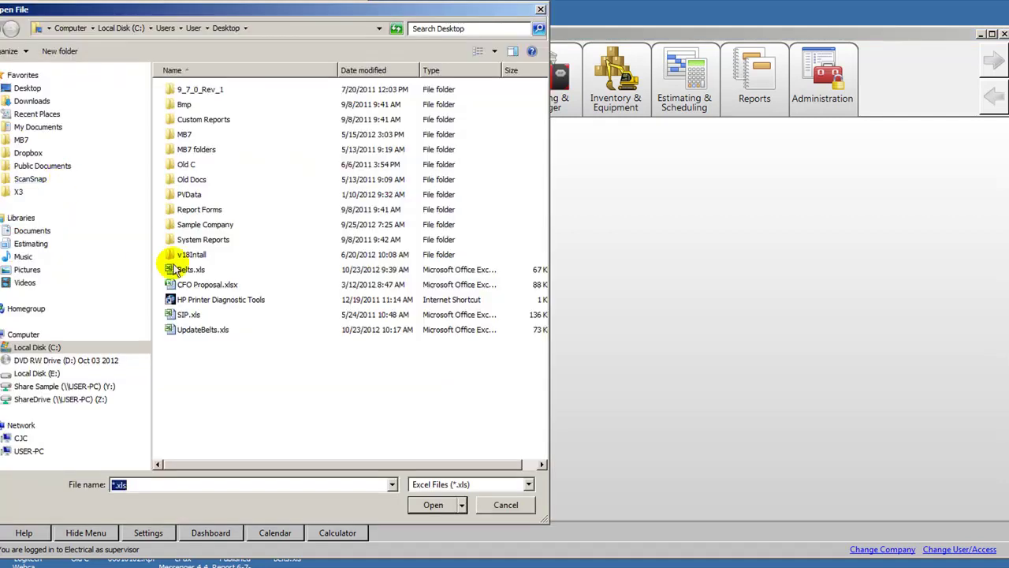
pyautogui.doubleClick(175, 330)
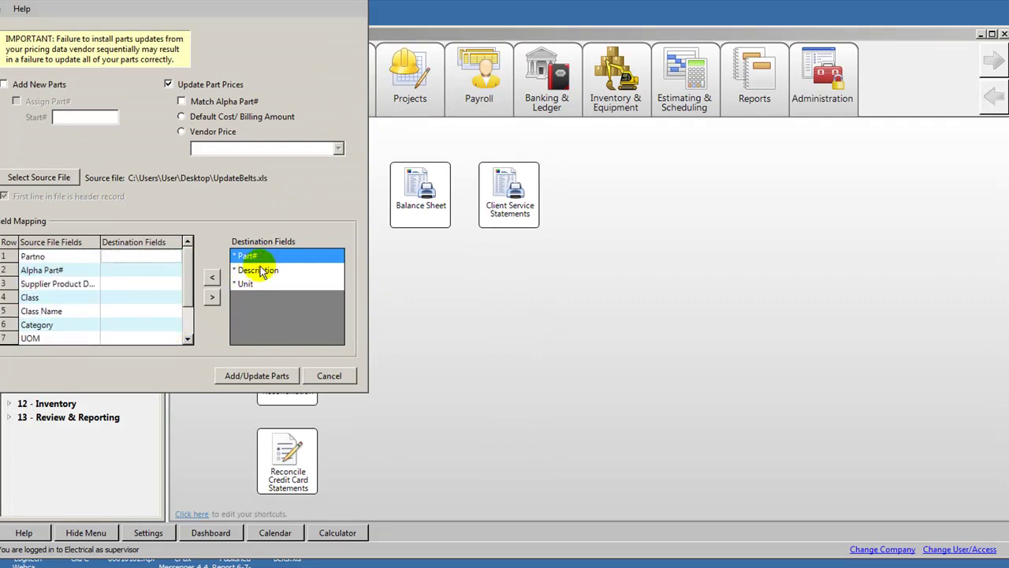
pyautogui.click(182, 116)
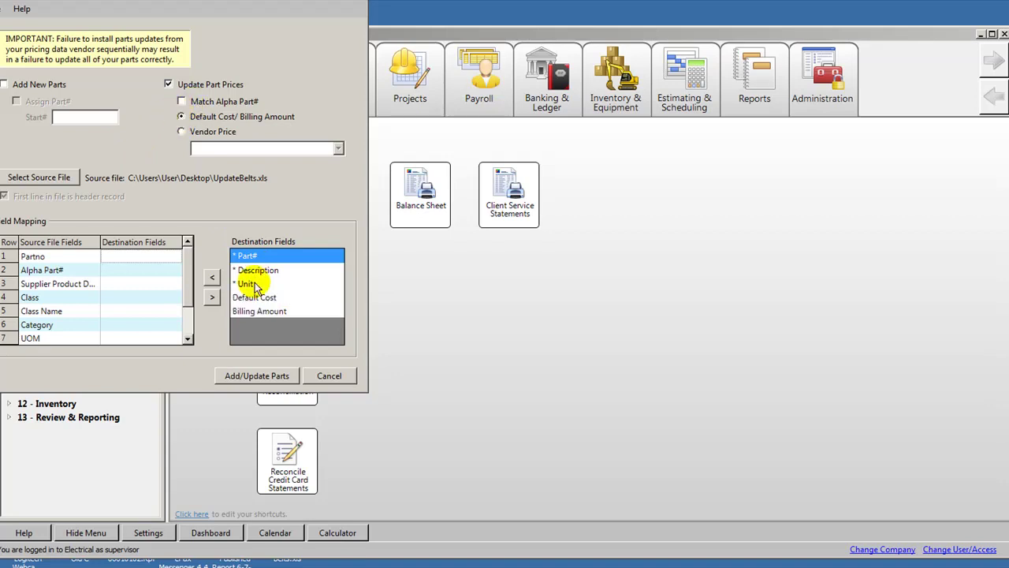
pyautogui.moveTo(187, 262)
pyautogui.mouseDown()
pyautogui.moveTo(189, 288)
pyautogui.moveTo(194, 260)
pyautogui.mouseUp()
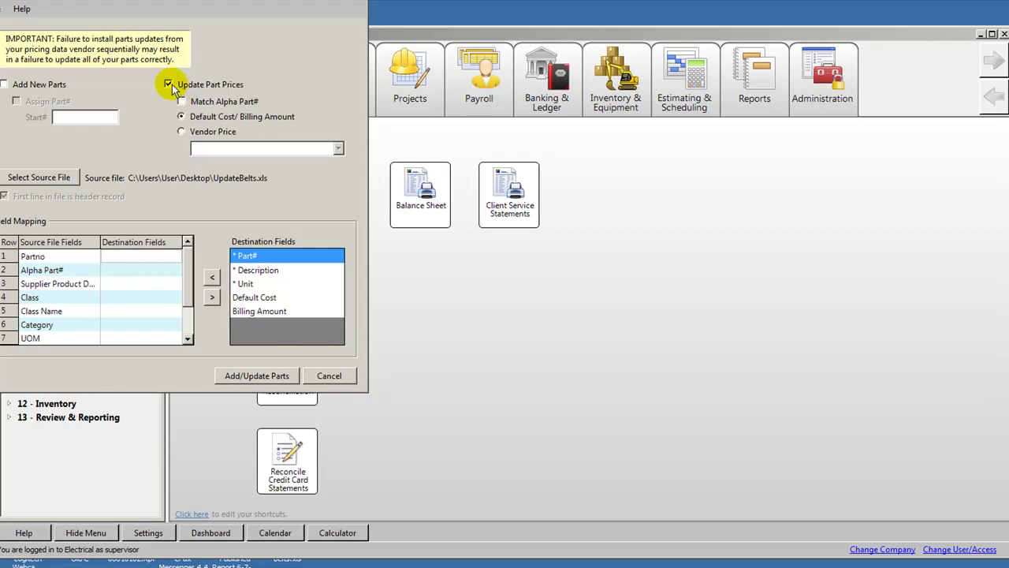
# Map Partno to Part#, the supplier product description field to Description, and UOM to Unit
pyautogui.doubleClick(248, 258)
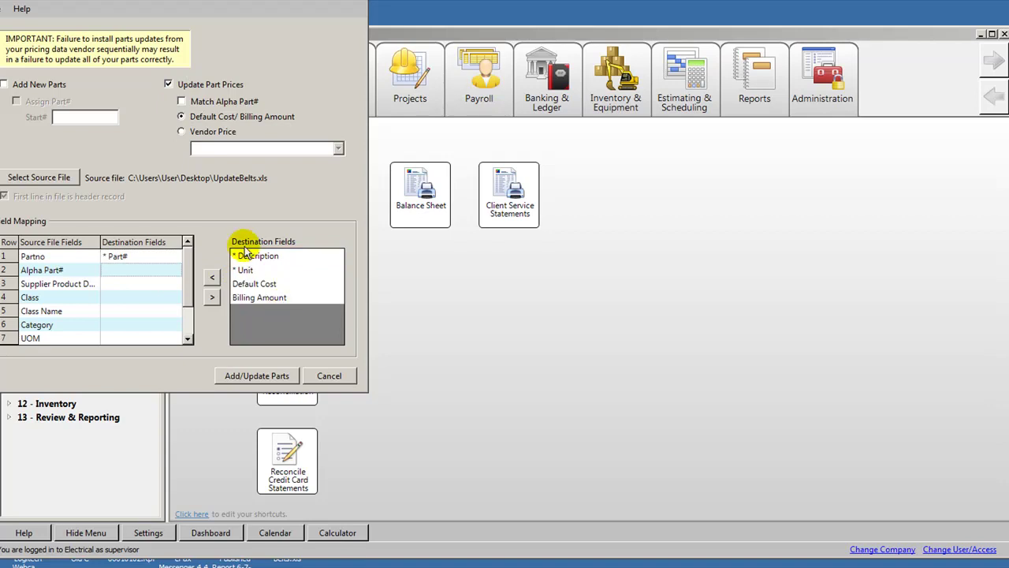
pyautogui.click(85, 286)
pyautogui.doubleClick(249, 257)
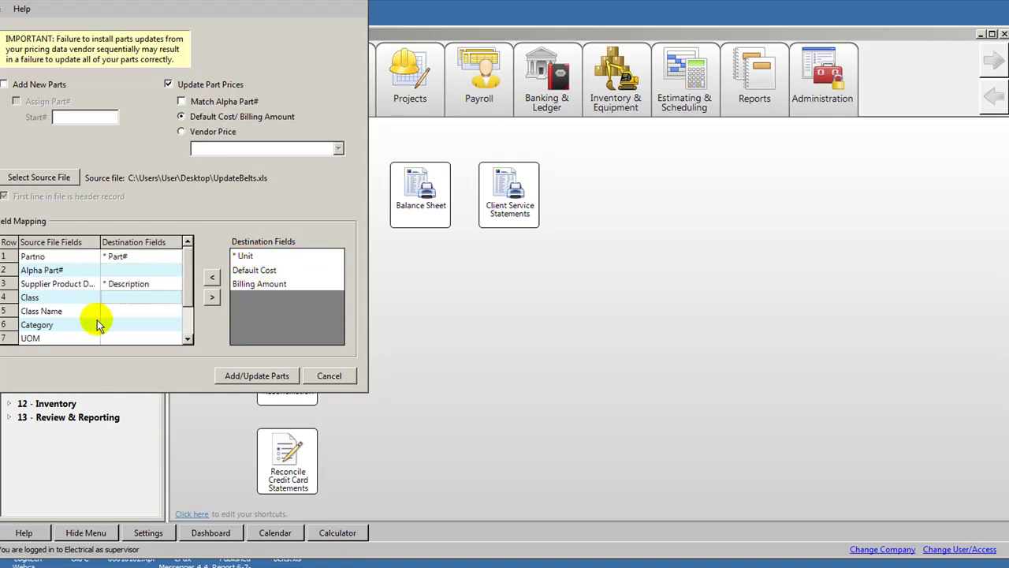
pyautogui.click(61, 339)
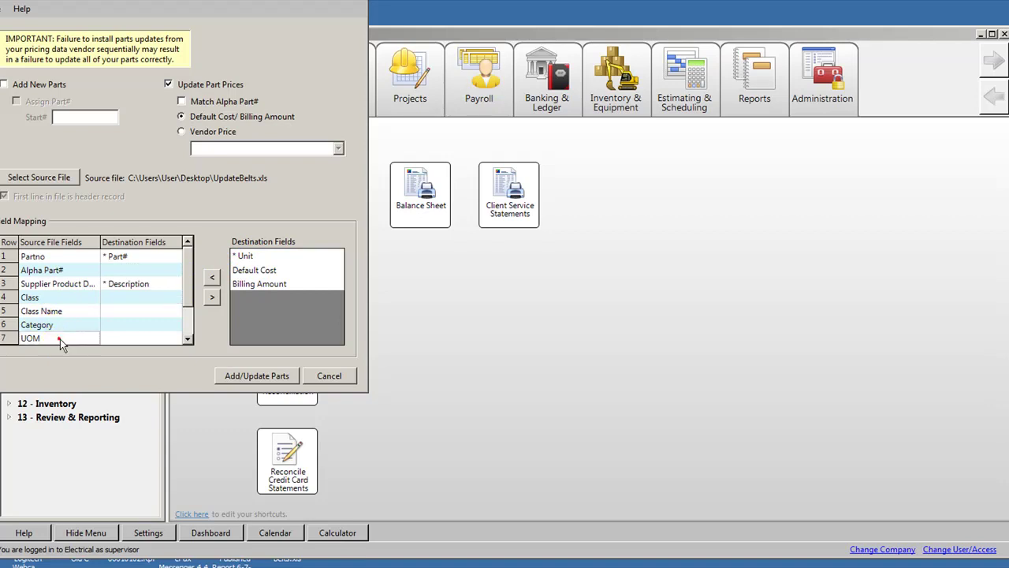
pyautogui.doubleClick(249, 256)
# Map Supplier Price to Default Cost and Our Sale Price to Billing Amount, and run the part price update
pyautogui.click(187, 338)
pyautogui.click(188, 338)
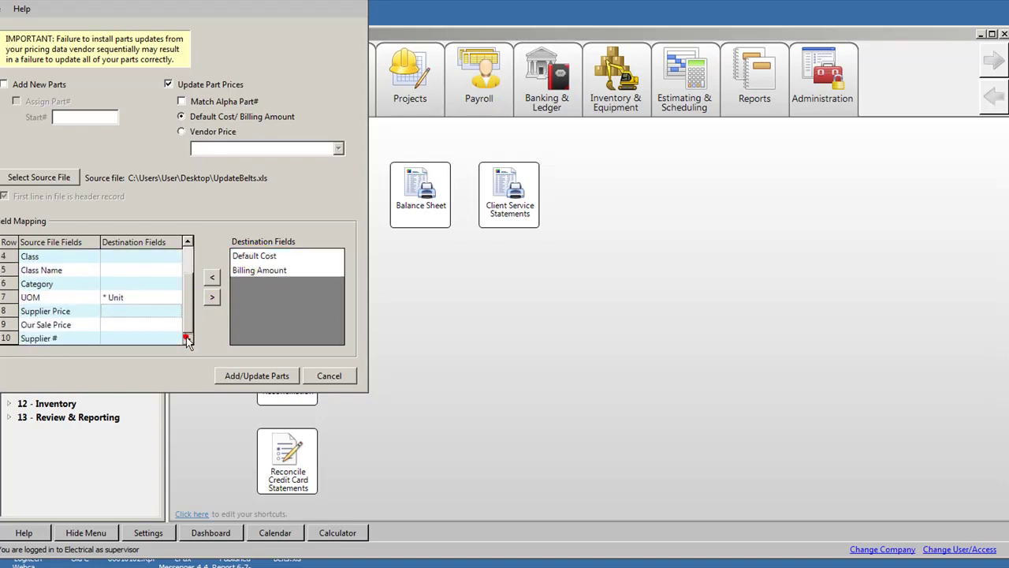
pyautogui.click(150, 311)
pyautogui.doubleClick(267, 257)
pyautogui.click(263, 254)
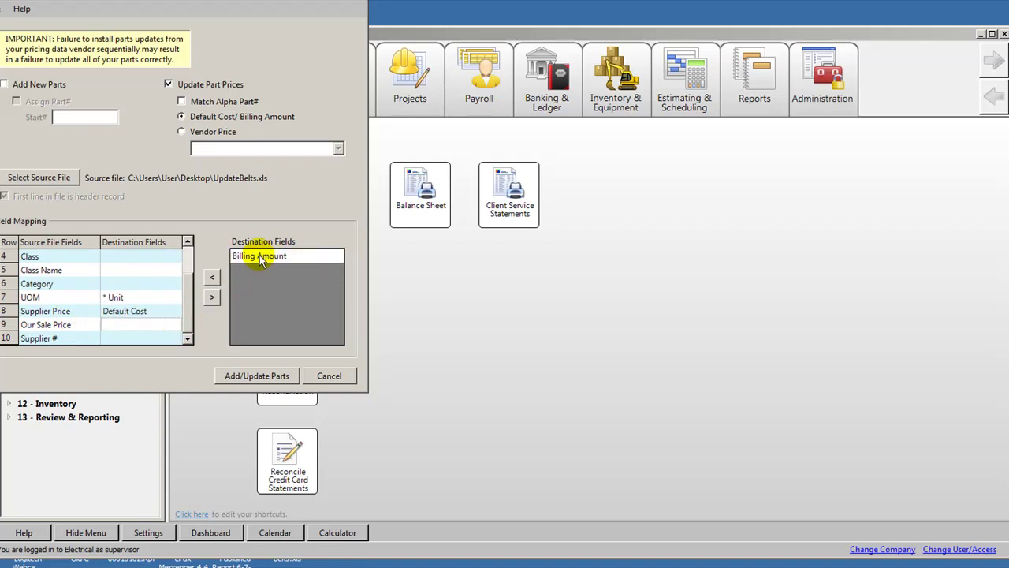
pyautogui.doubleClick(259, 255)
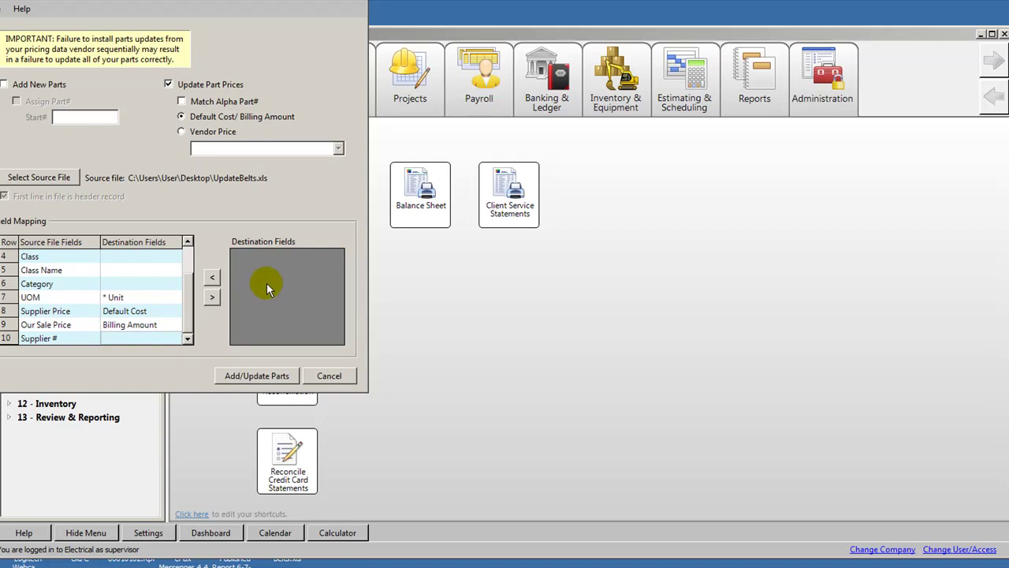
pyautogui.click(261, 374)
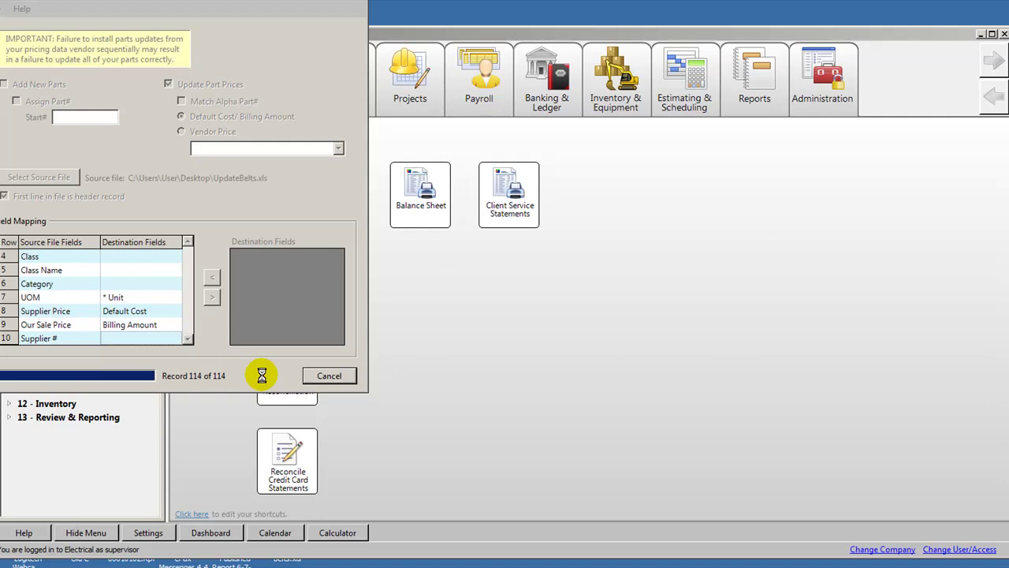
pyautogui.click(577, 347)
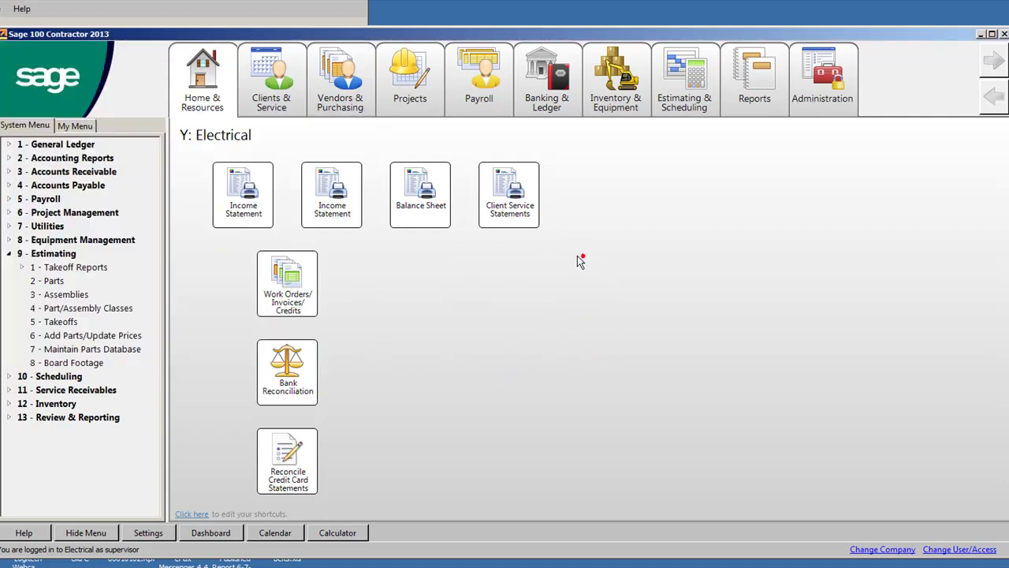
# Open 9-2 Parts to check the V-Belt costs and billing amounts in the parts list, and close the window
pyautogui.click(53, 281)
pyautogui.doubleClick(55, 282)
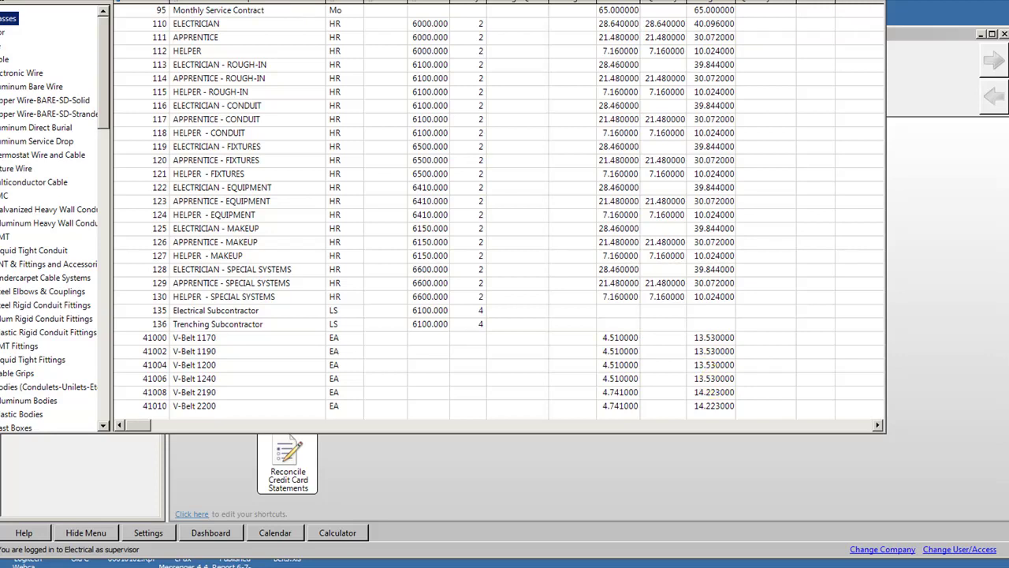
pyautogui.hotkey('alt', 'Tab')
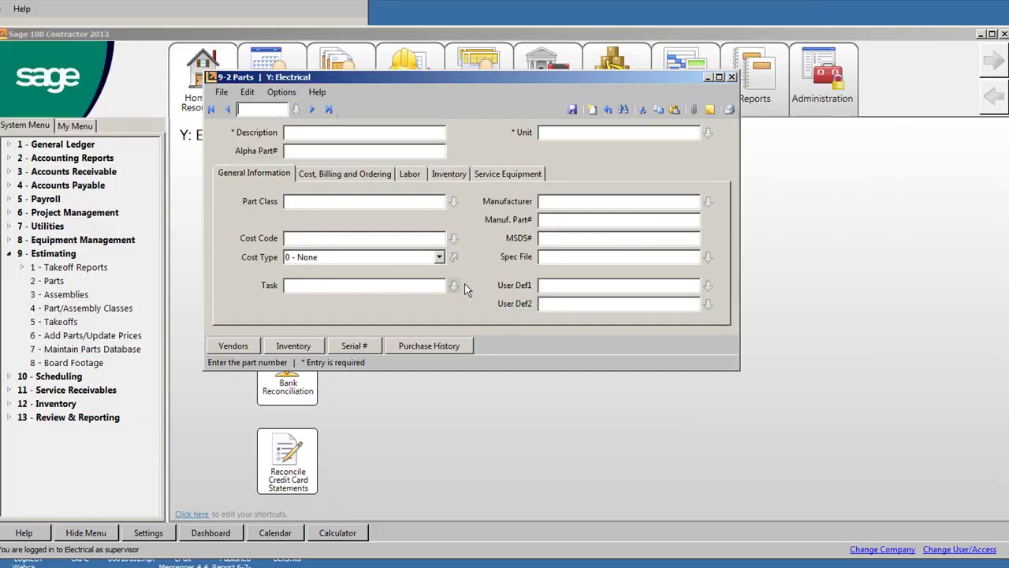
pyautogui.click(731, 78)
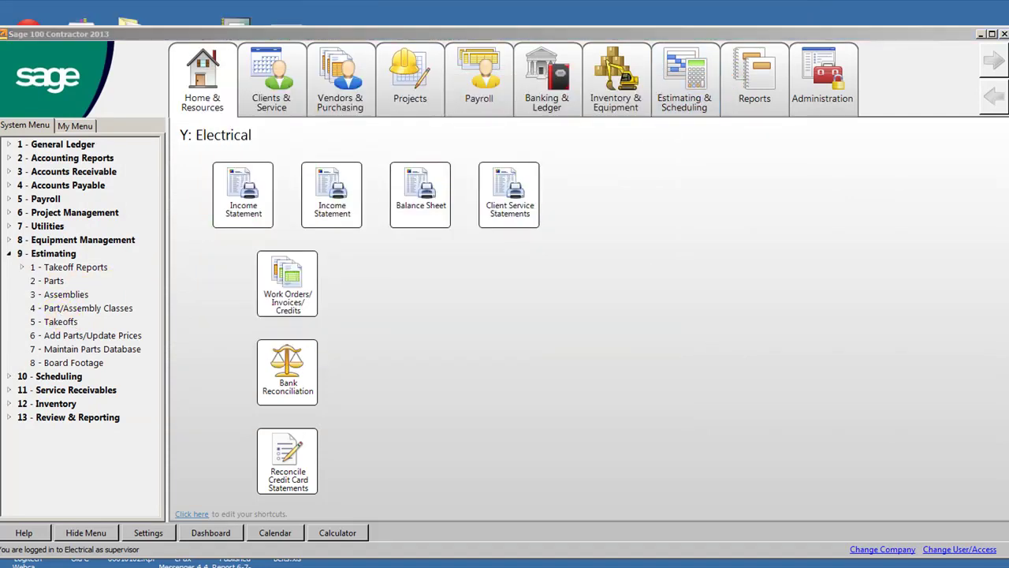
# Open Add Parts/Update Prices, set Update Part Prices to Vendor Price with the Vendor Name option, and cancel without updating
pyautogui.click(88, 337)
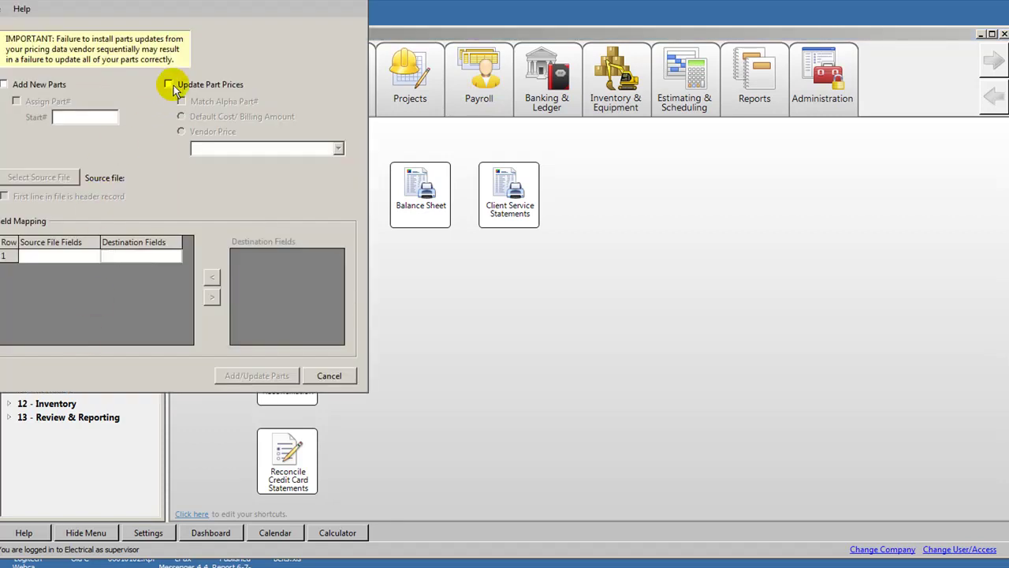
pyautogui.click(170, 85)
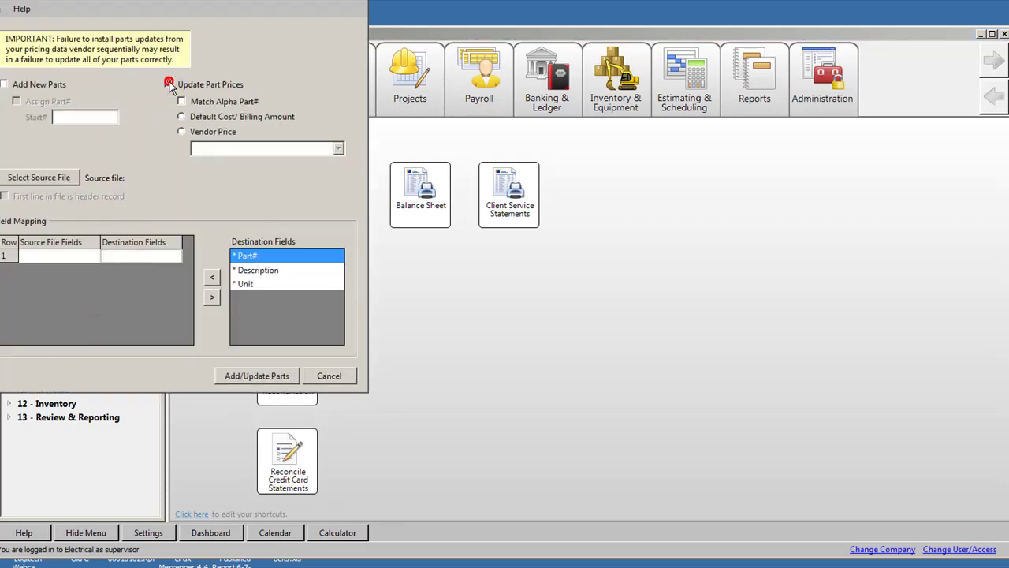
pyautogui.click(182, 131)
pyautogui.click(338, 149)
pyautogui.click(337, 150)
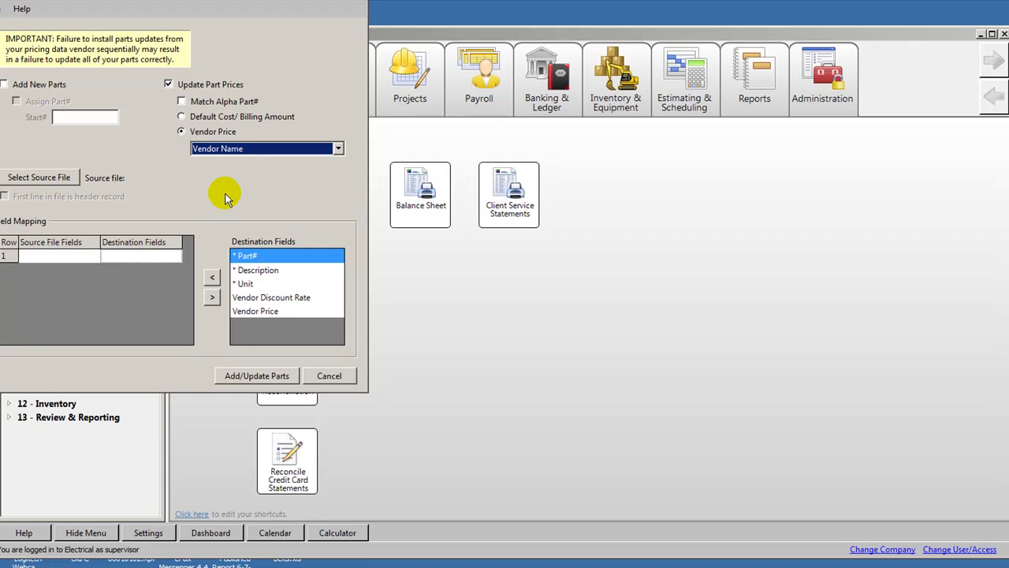
pyautogui.click(343, 376)
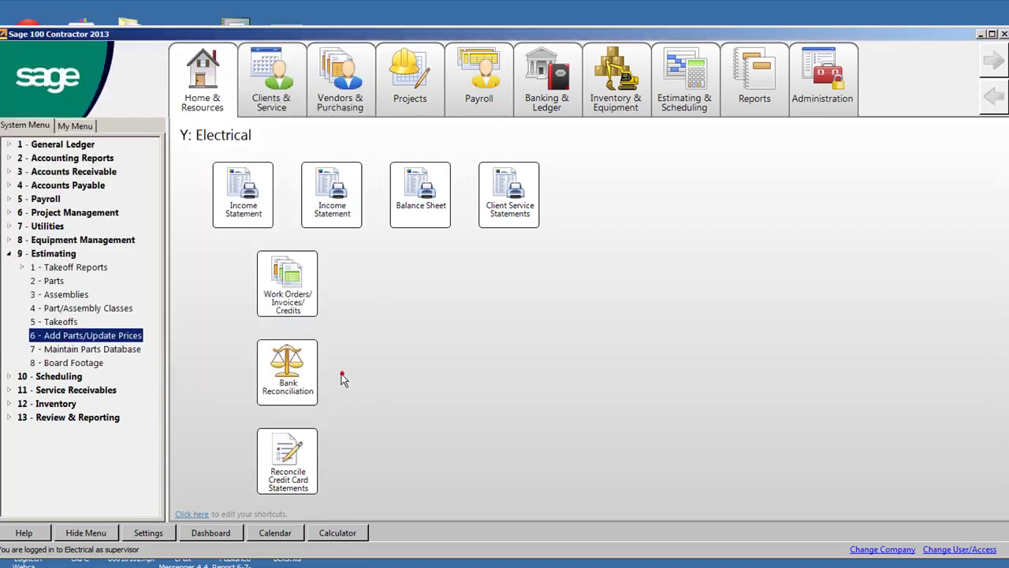
# Open 9-2 Parts, go to the last part record and display its Vendors grid
pyautogui.click(50, 280)
pyautogui.doubleClick(51, 279)
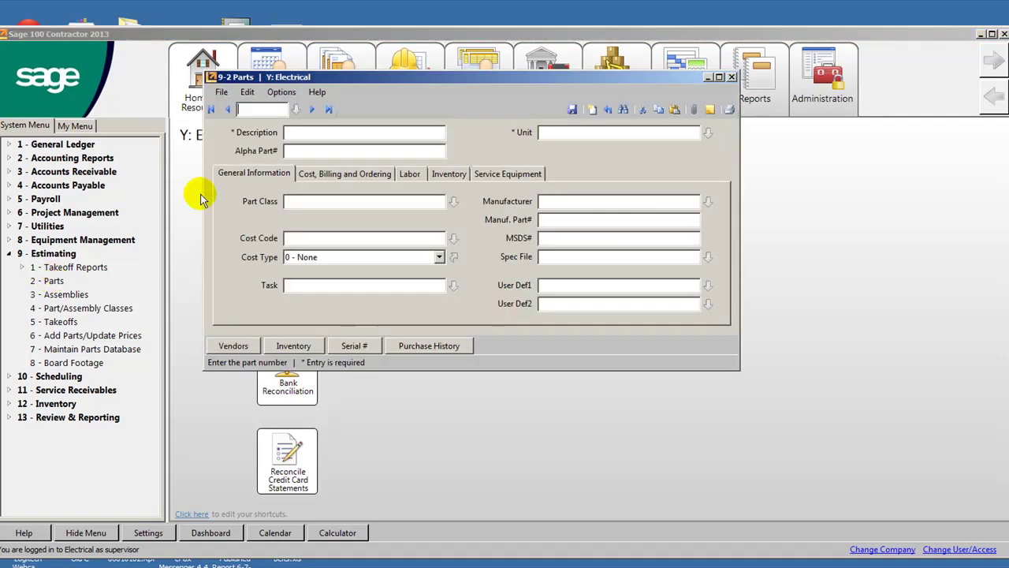
pyautogui.click(329, 110)
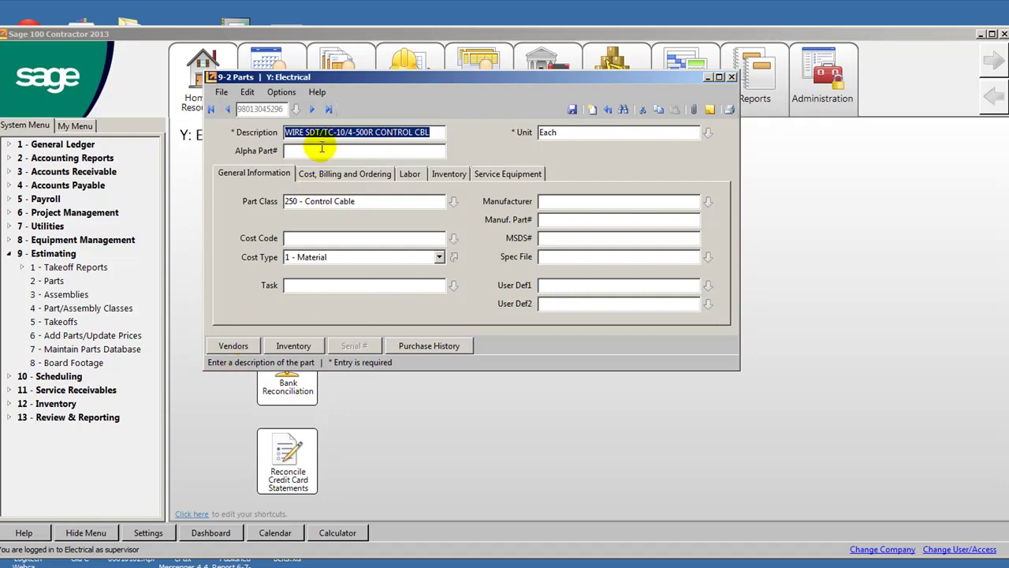
pyautogui.click(239, 347)
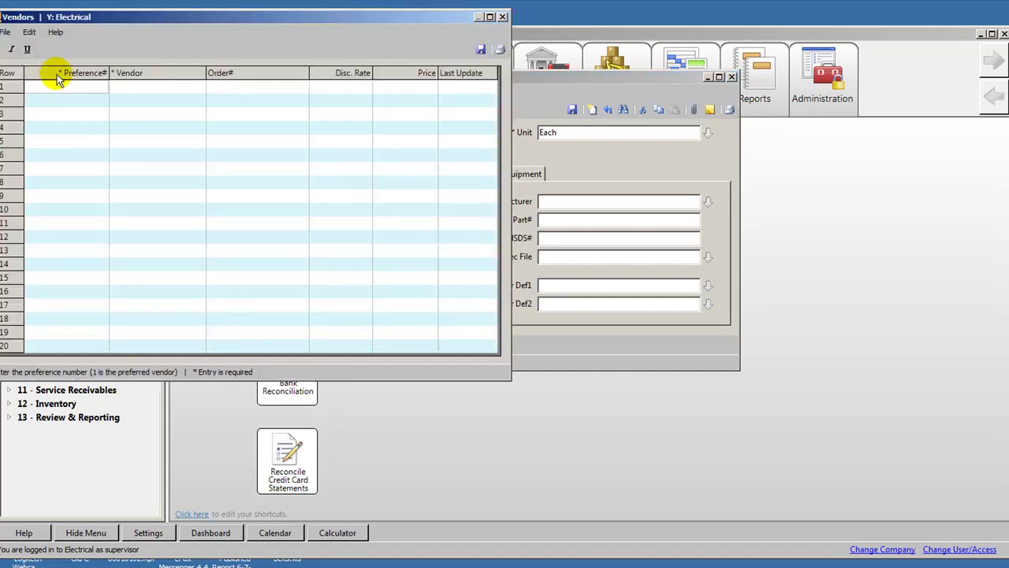
# Add a vendor row with preference 1 and vendor 120 - Shamrock Materials
pyautogui.click(65, 87)
pyautogui.write('1')
pyautogui.press('Tab')
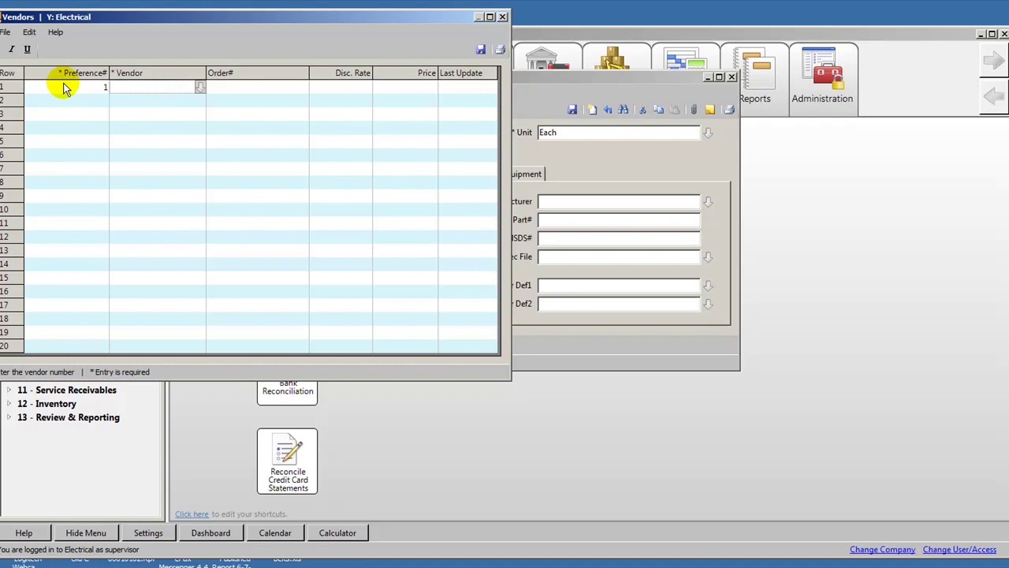
pyautogui.press('F5')
pyautogui.press('Down')
pyautogui.press('Down')
pyautogui.press('Down')
pyautogui.press('Down')
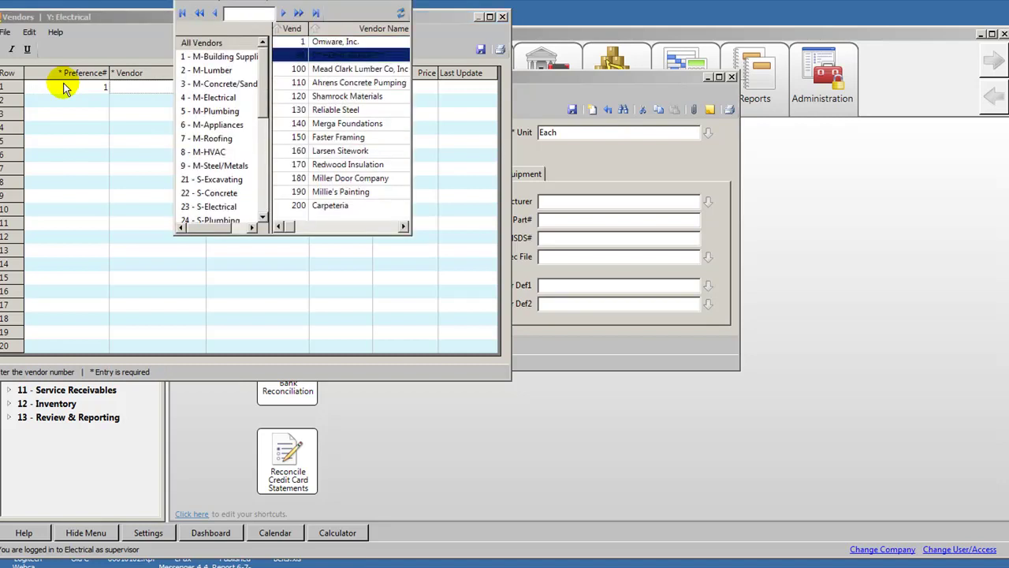
pyautogui.press('Return')
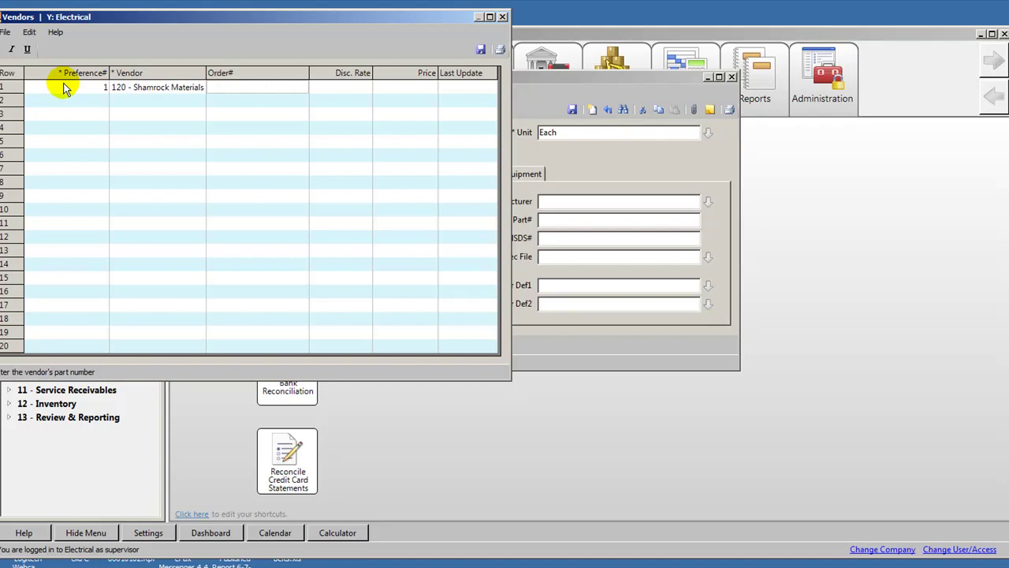
# Enter the vendor's part number and a price of 5.25 in the row, and close the Vendors window without saving
pyautogui.write('123456')
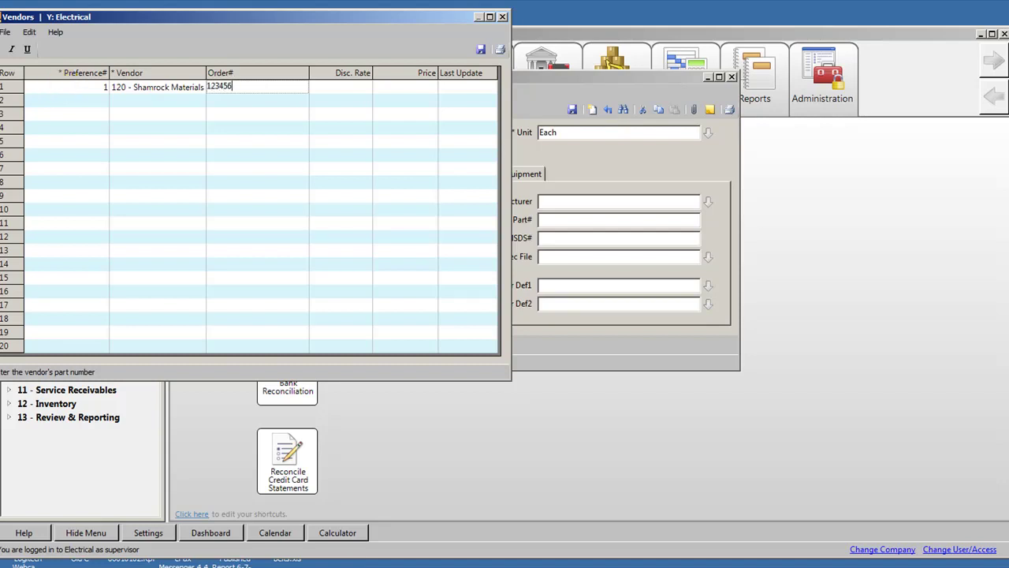
pyautogui.press('Tab')
pyautogui.press('Tab')
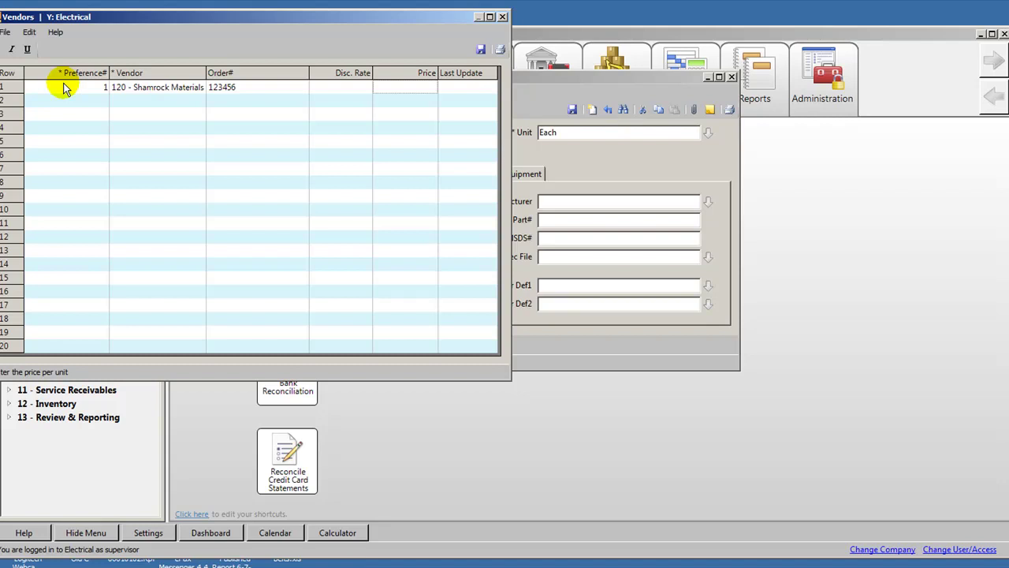
pyautogui.write('5.25')
pyautogui.press('Tab')
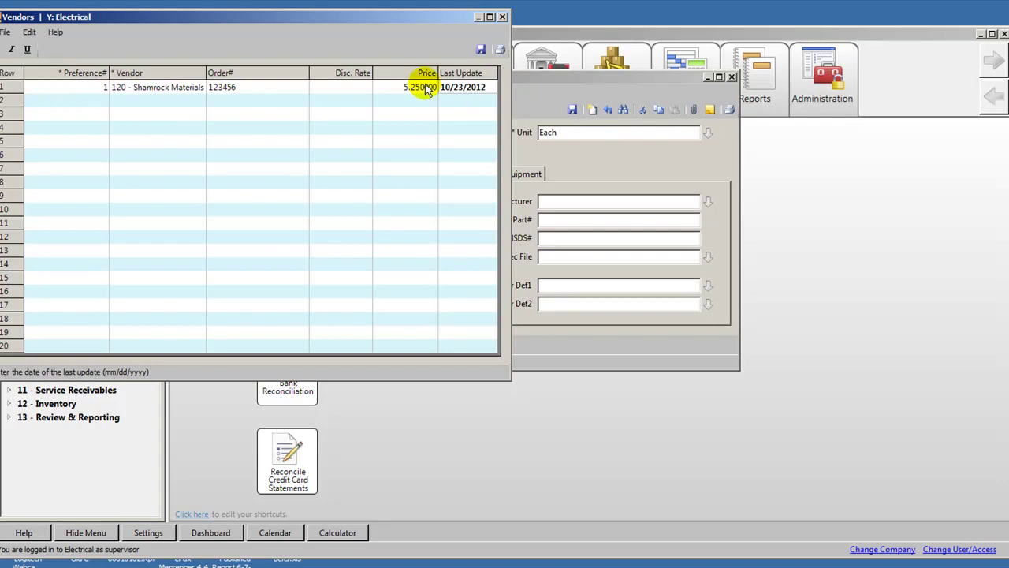
pyautogui.click(502, 16)
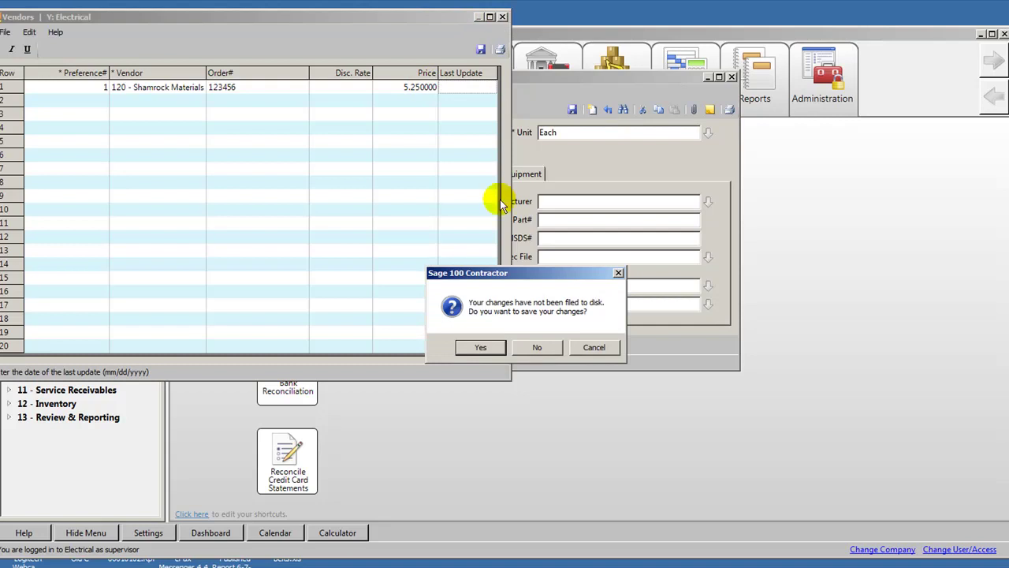
pyautogui.click(535, 345)
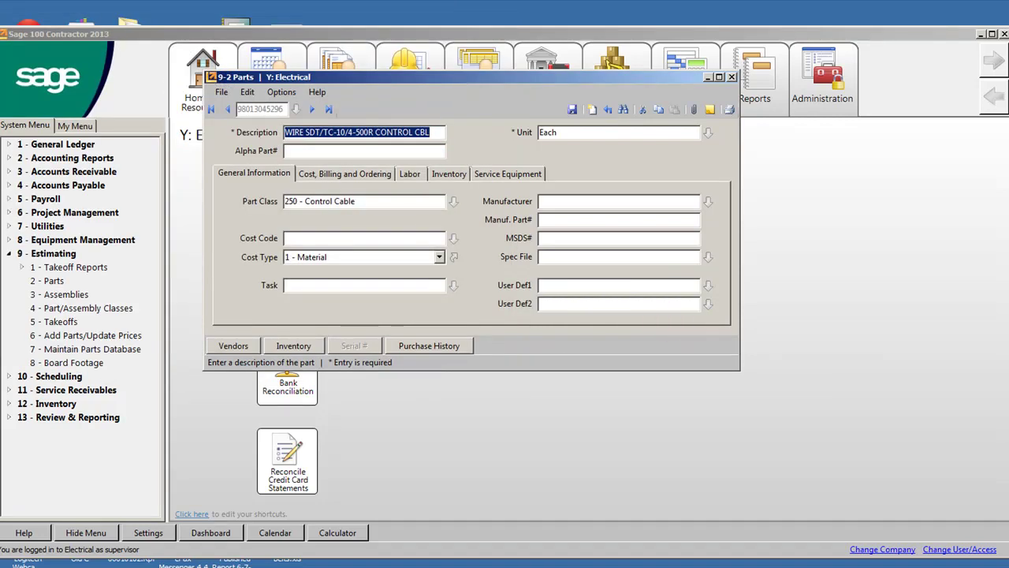
# Switch to the PowerPoint slide show and advance to the slide on the steps for updating part prices
pyautogui.hotkey('alt', 'Tab')
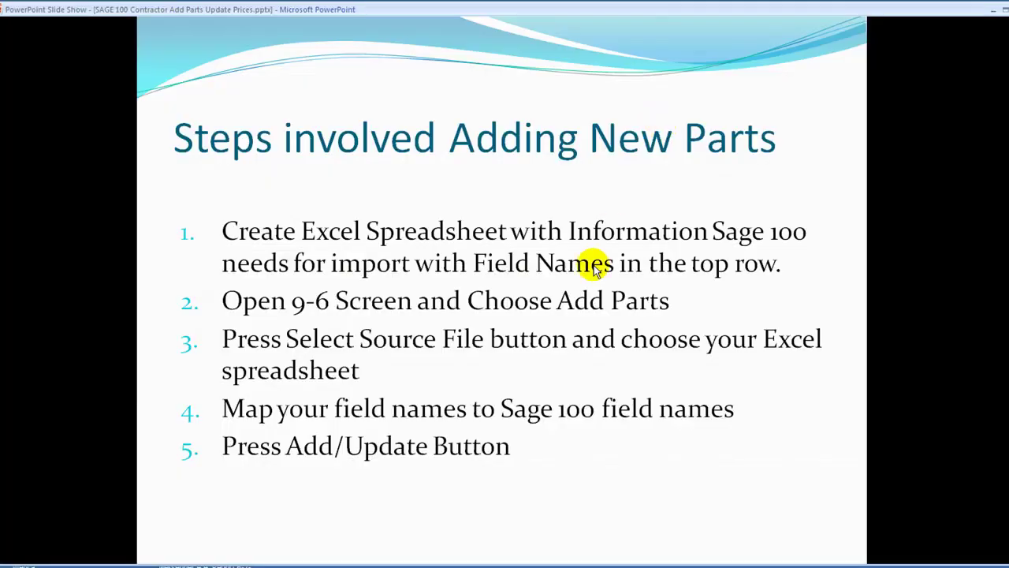
pyautogui.click(583, 305)
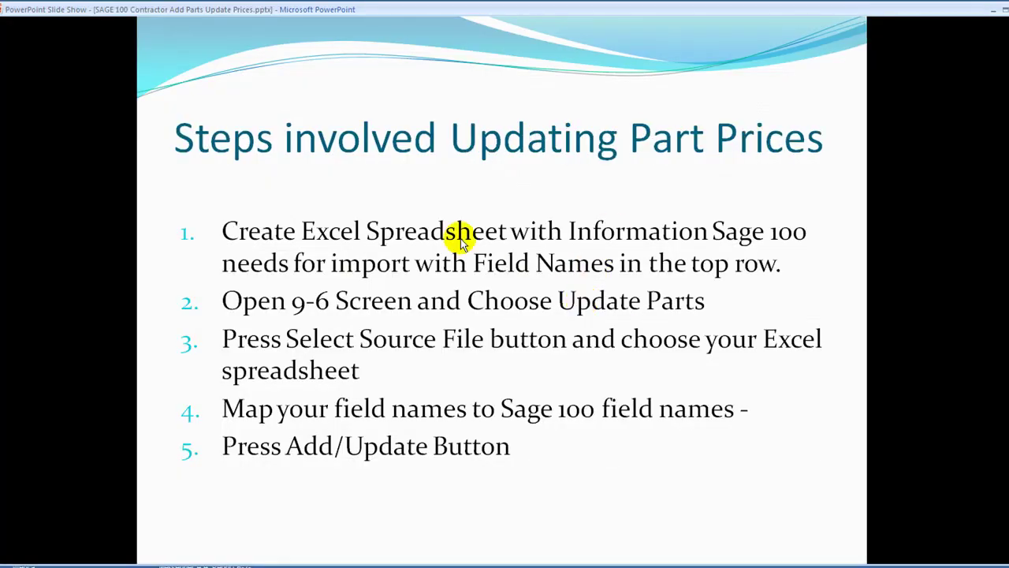